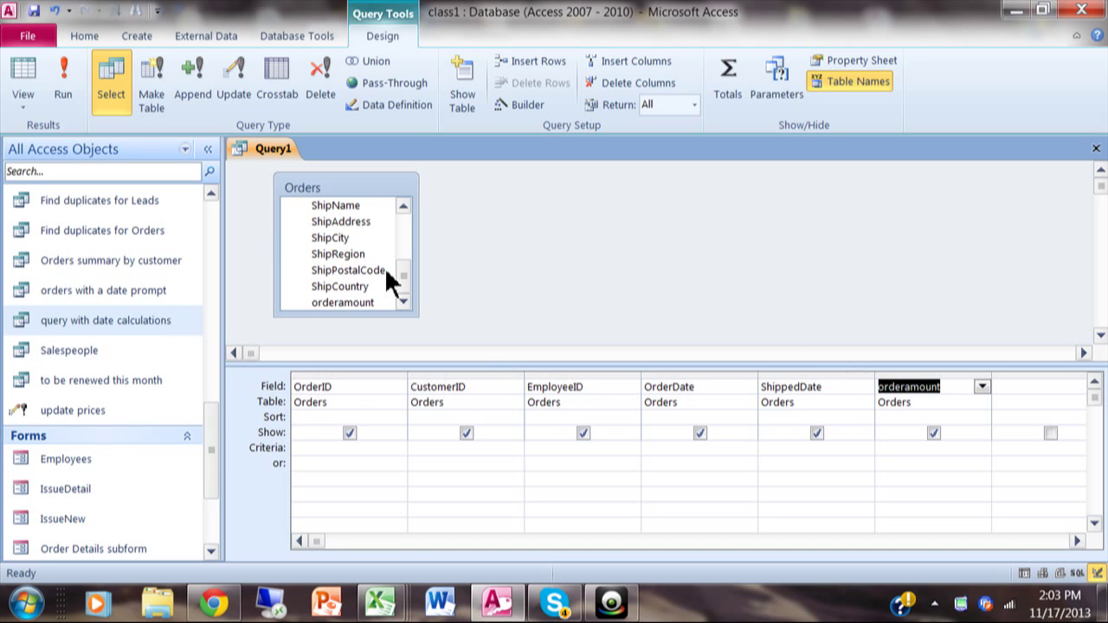
# - Run the Orders query, look through the returned order records, and return to the query design
pyautogui.click(64, 97)
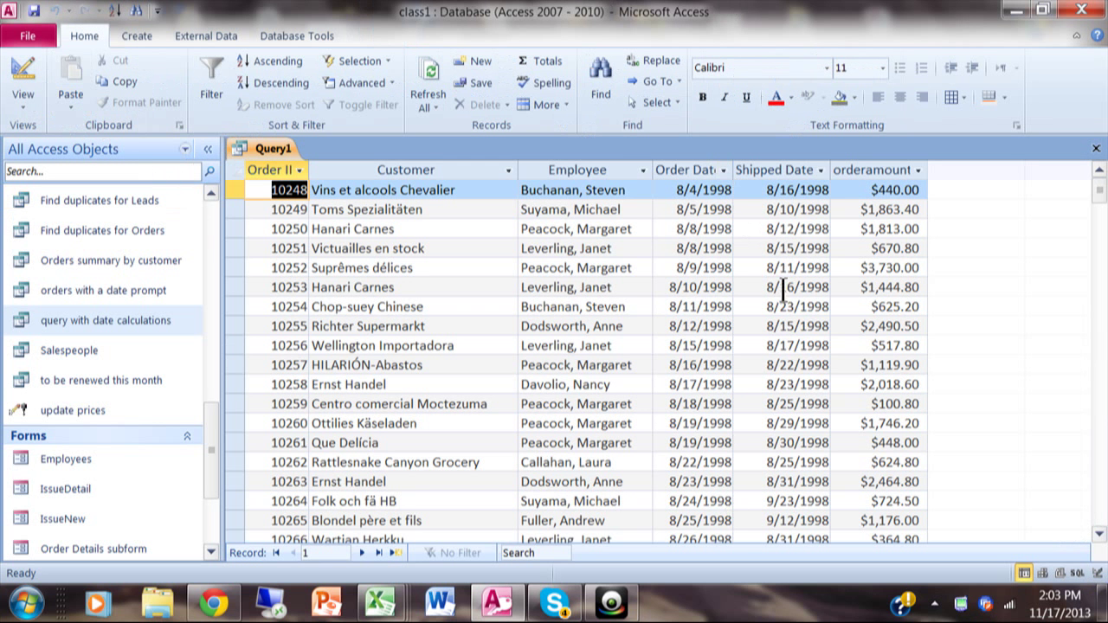
pyautogui.moveTo(1100, 193); pyautogui.dragTo(1101, 342)
pyautogui.moveTo(1101, 298); pyautogui.dragTo(1101, 190)
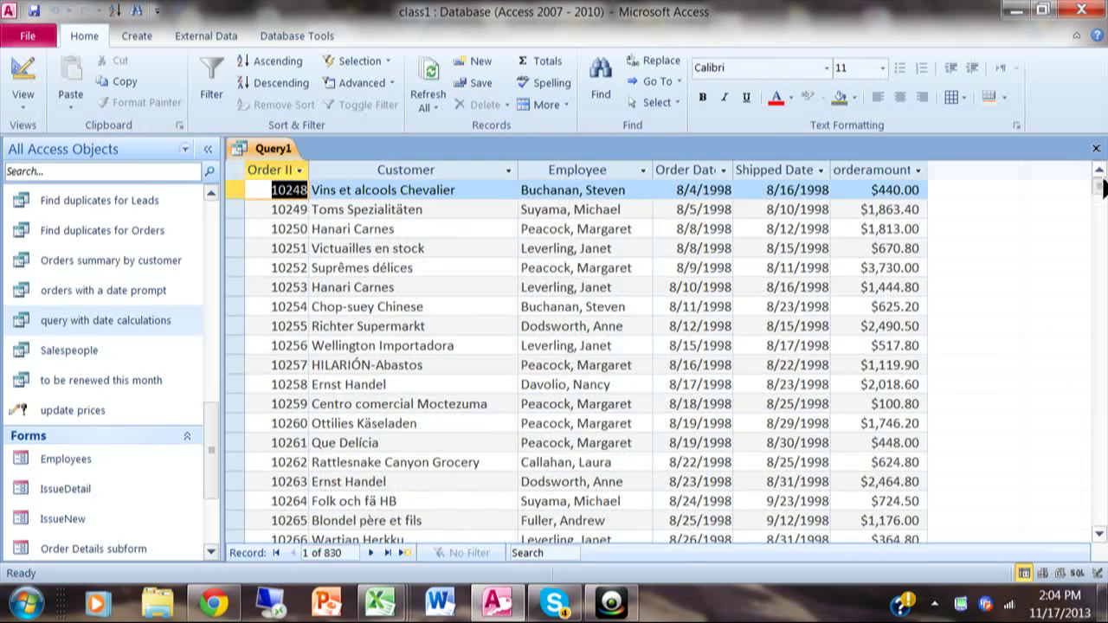
pyautogui.click(22, 82)
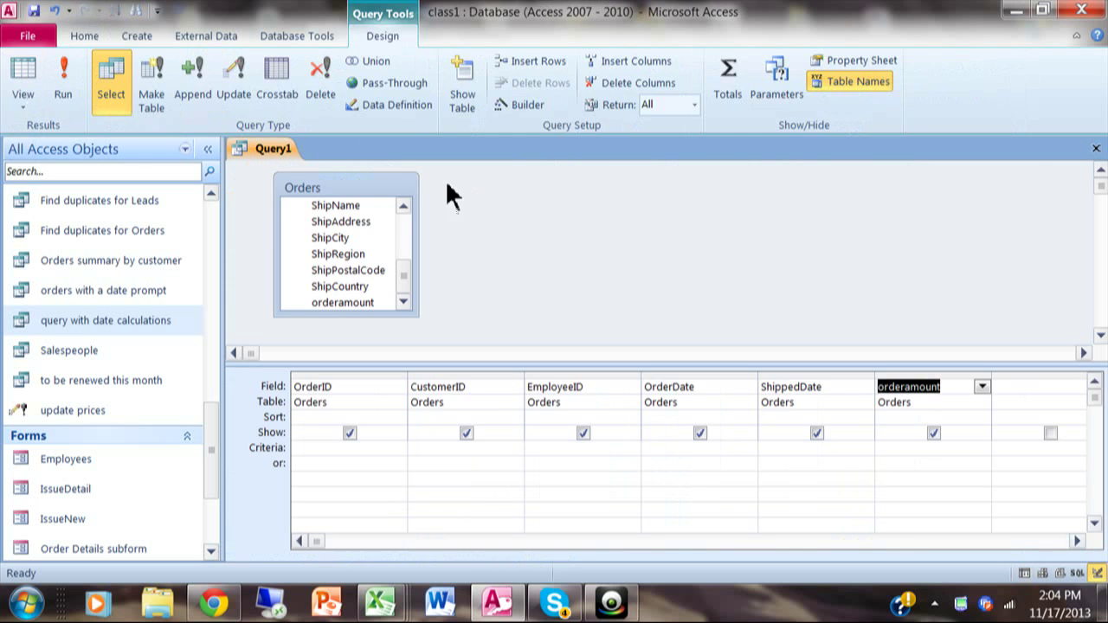
# - Save the query under the name "Orders with fiscal dates"
pyautogui.click(1077, 541)
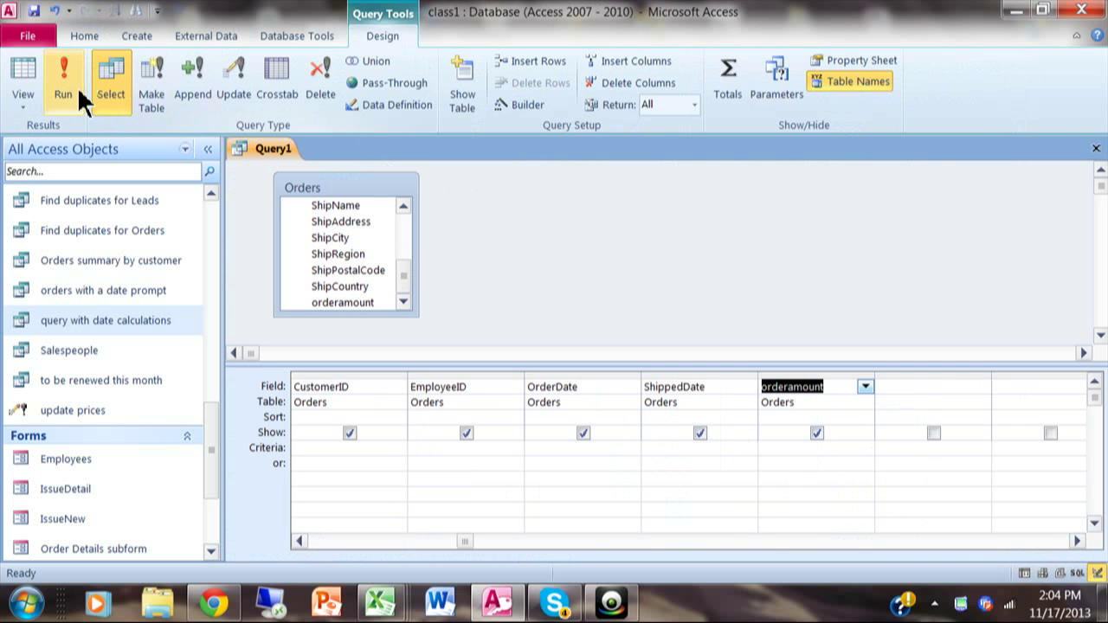
pyautogui.click(33, 11)
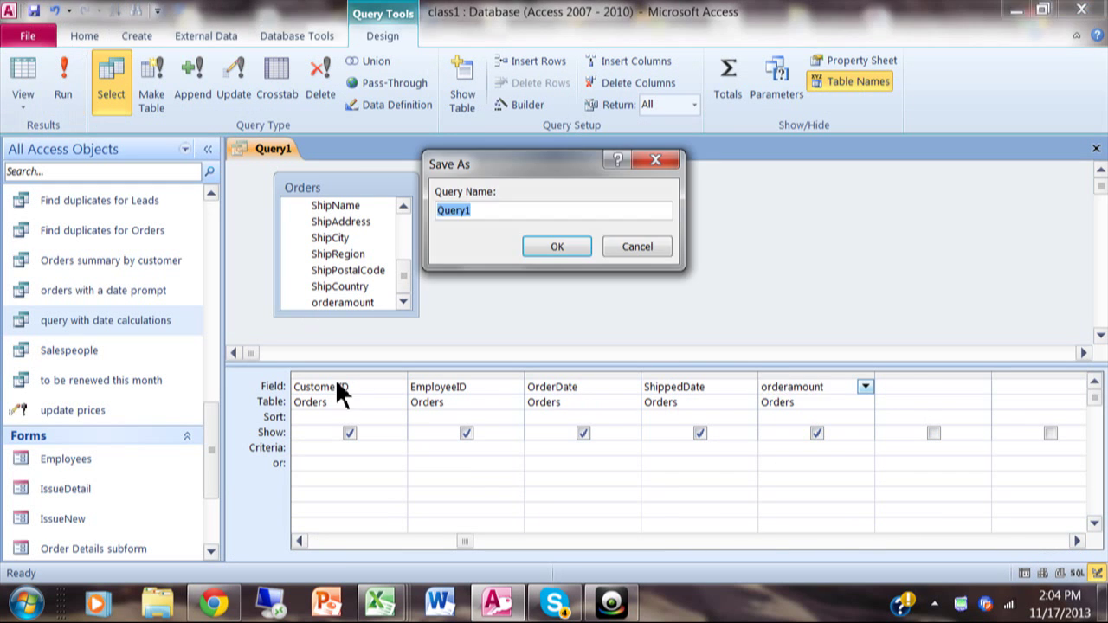
pyautogui.write('Orders with a ')
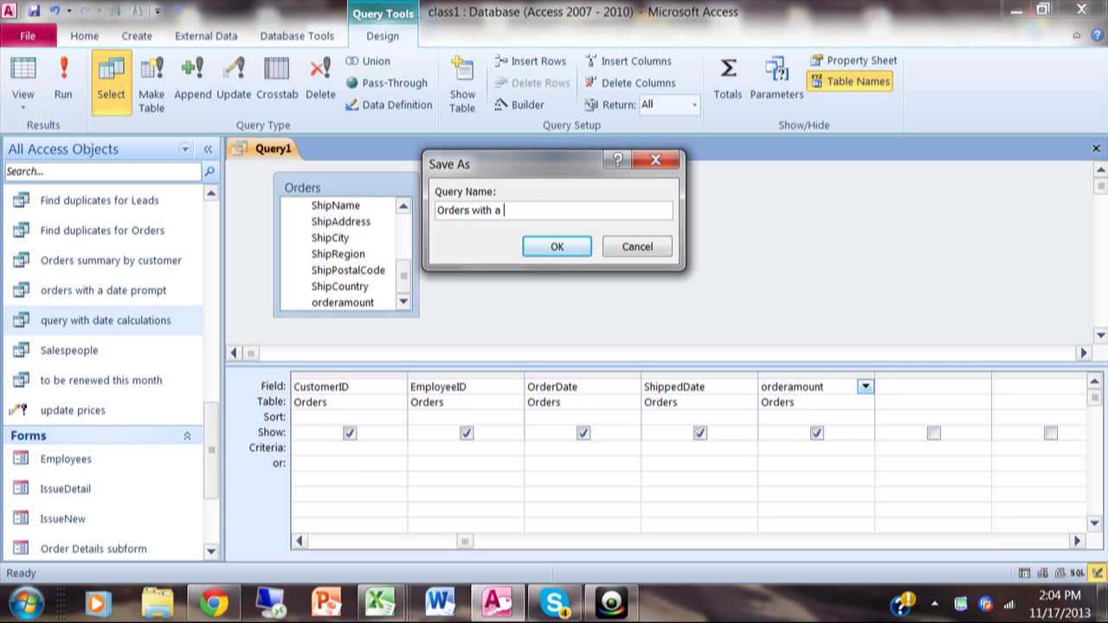
pyautogui.write('fiscal')
pyautogui.press('BackSpace')
pyautogui.press('BackSpace')
pyautogui.press('BackSpace')
pyautogui.press('BackSpace')
pyautogui.write('sa')
pyautogui.press('BackSpace')
pyautogui.press('BackSpace')
pyautogui.press('BackSpace')
pyautogui.press('BackSpace')
pyautogui.press('BackSpace')
pyautogui.press('BackSpace')
pyautogui.write('fiscal dates')
pyautogui.press('Return')
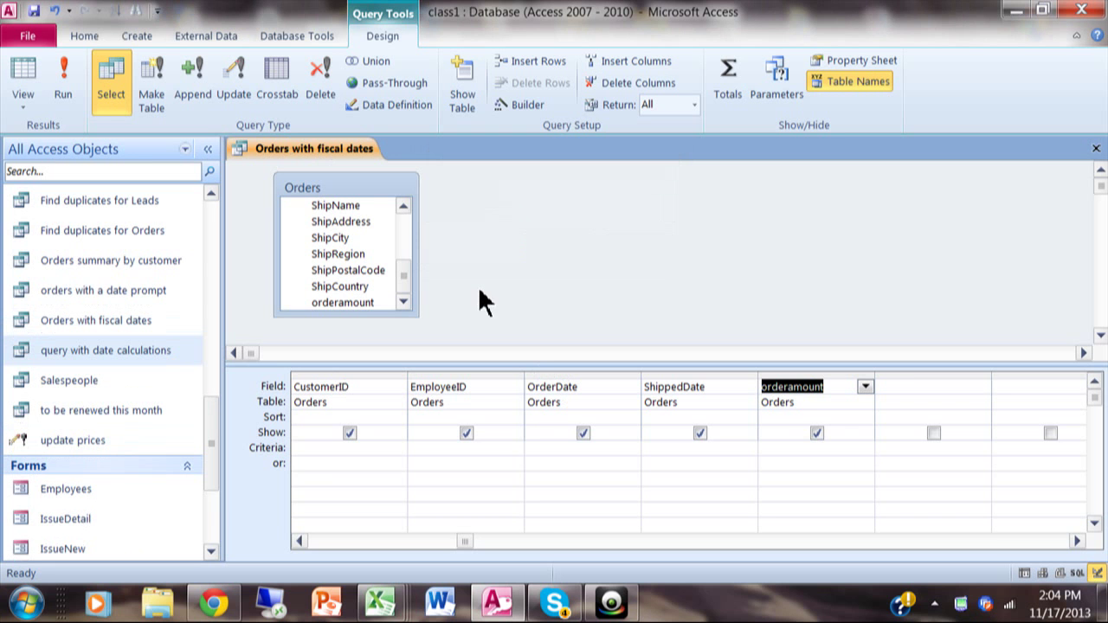
# - Add a calculated field after orderamount with the expression monthnum:month([OrderDate])
pyautogui.click(916, 392)
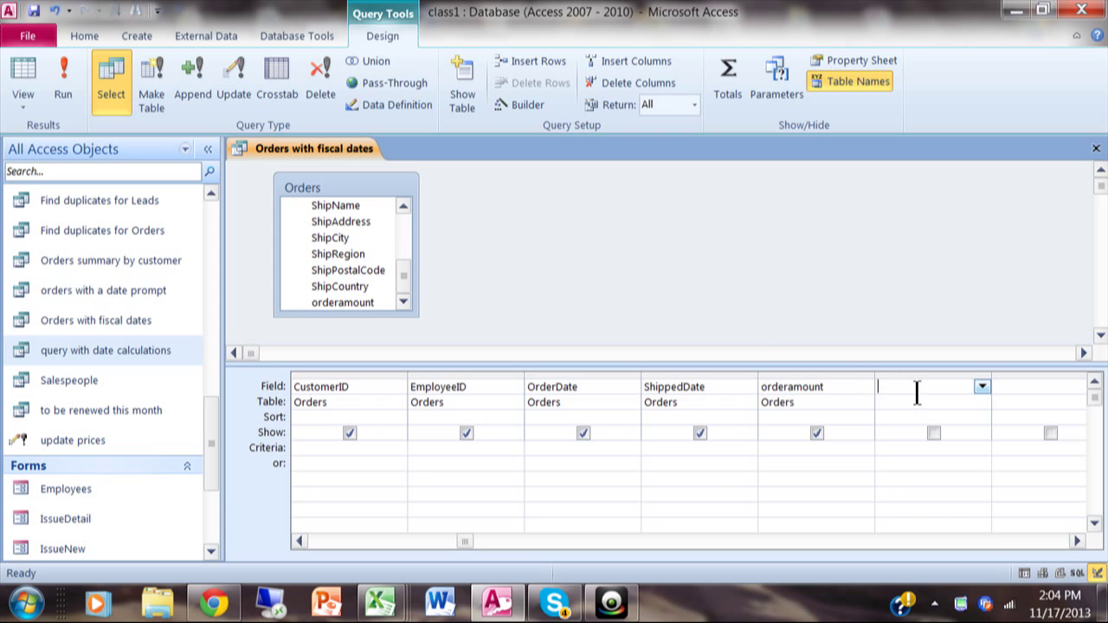
pyautogui.click(522, 108)
pyautogui.write('mo')
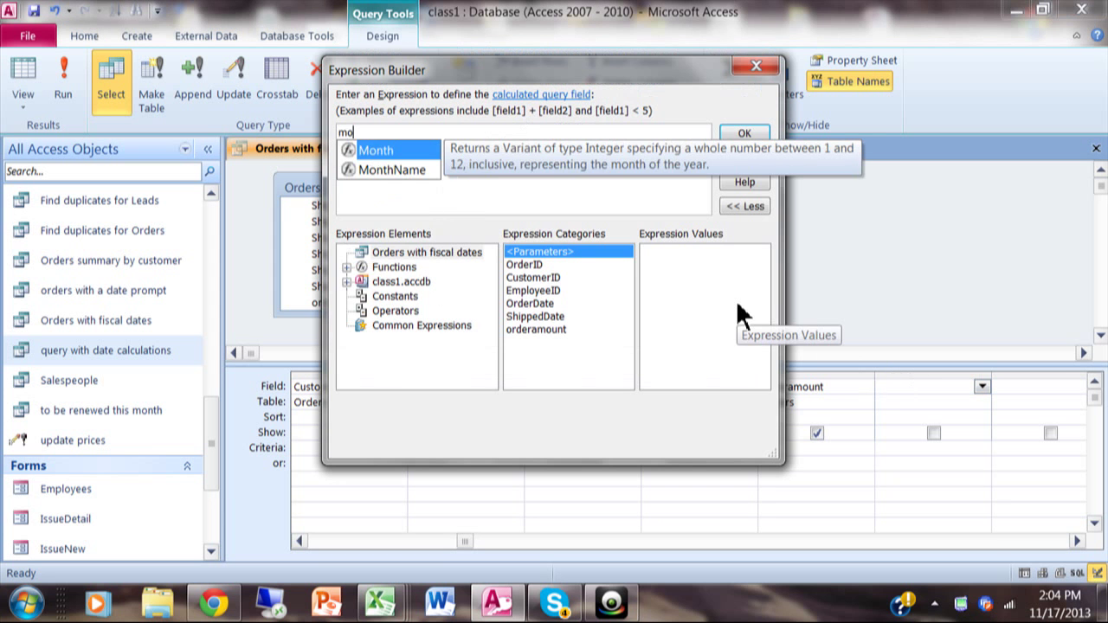
pyautogui.write('nthnum')
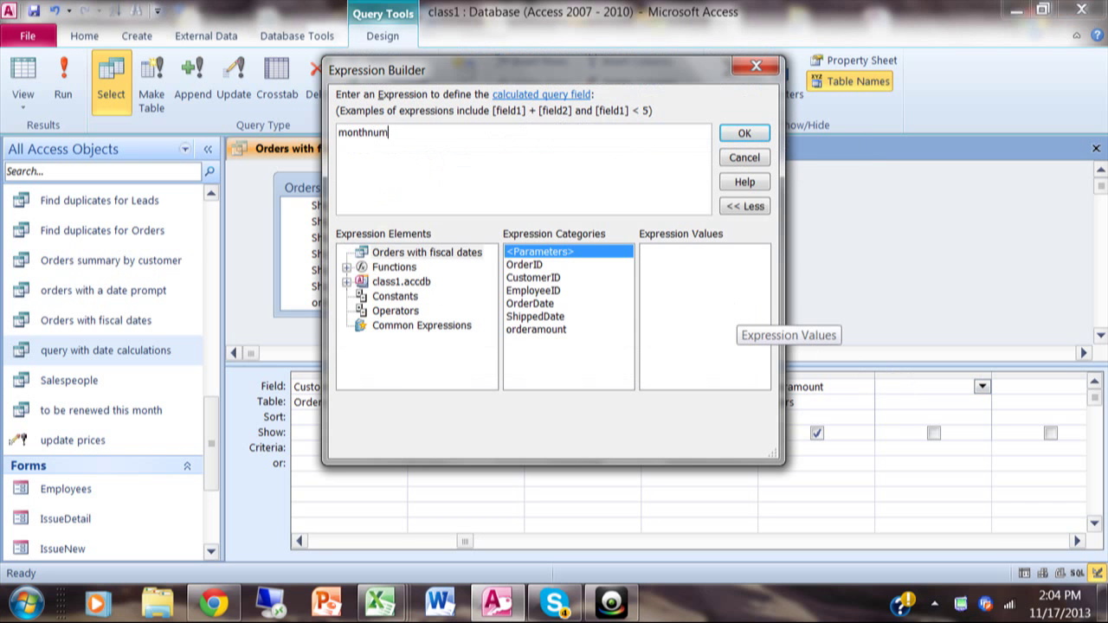
pyautogui.write(':month(')
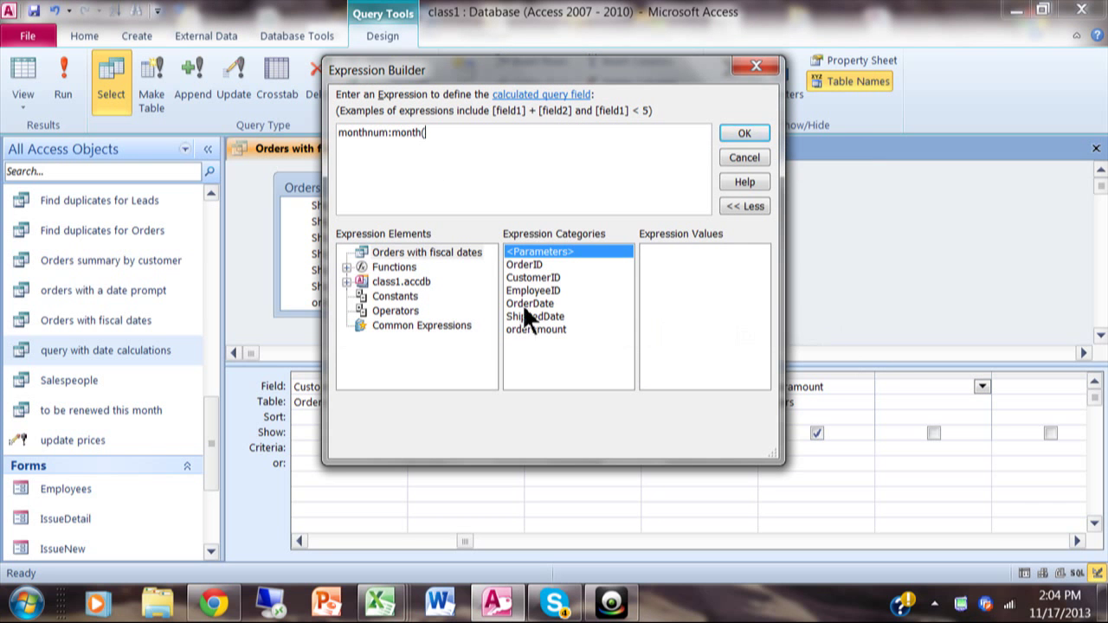
pyautogui.doubleClick(524, 305)
pyautogui.write(')')
pyautogui.click(742, 135)
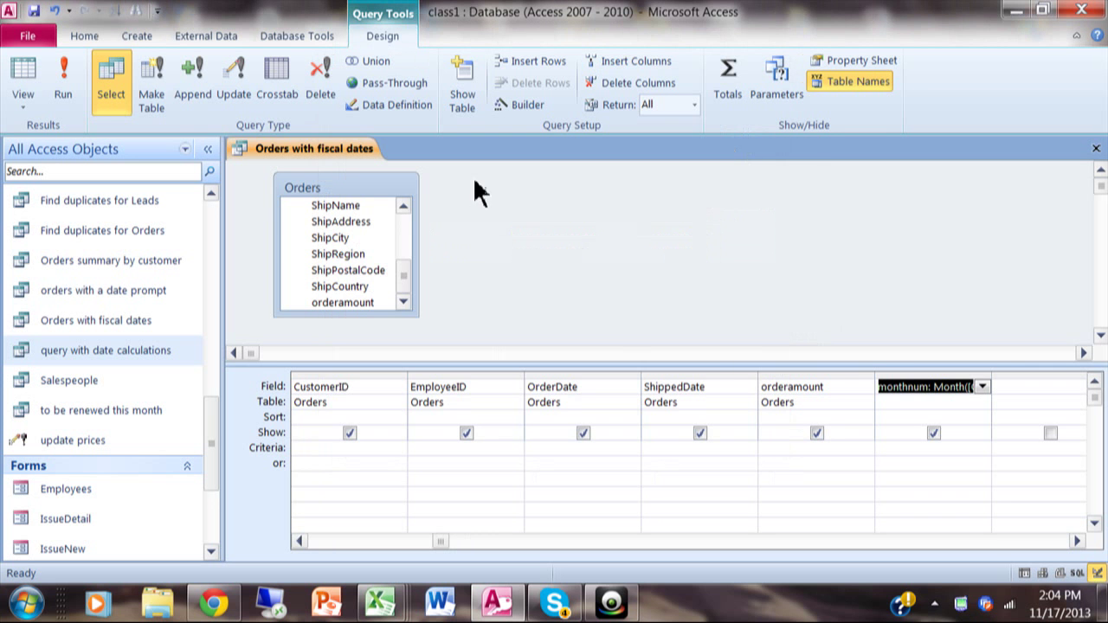
# - Run the query, check the monthnum values against the order dates across several months, and return to the design
pyautogui.click(60, 76)
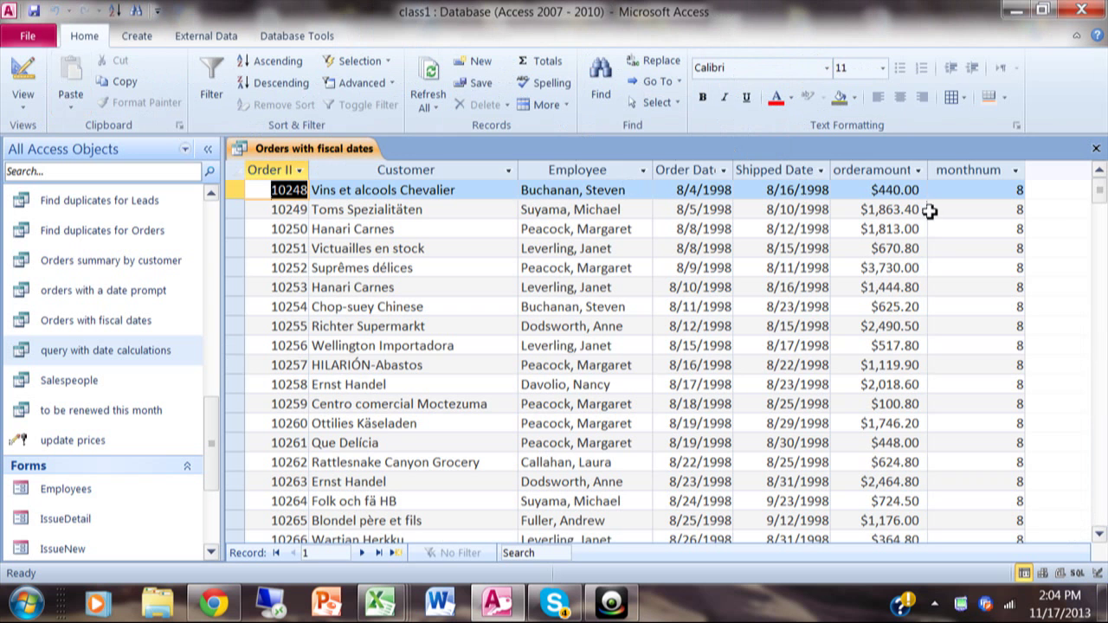
pyautogui.moveTo(1100, 192); pyautogui.dragTo(1105, 230)
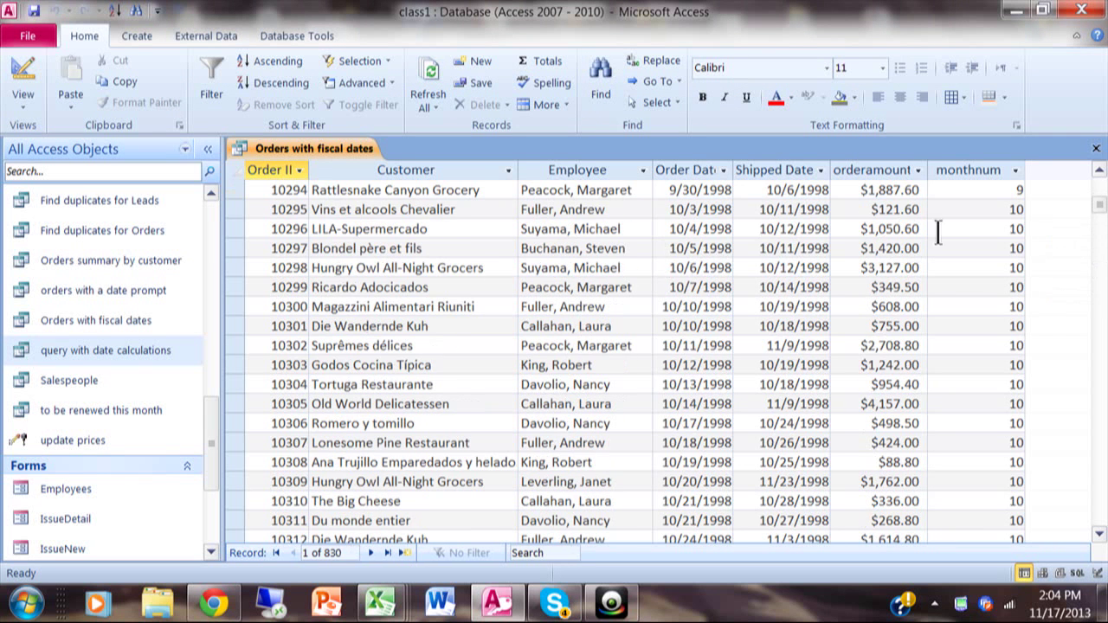
pyautogui.moveTo(1100, 205); pyautogui.dragTo(1101, 253)
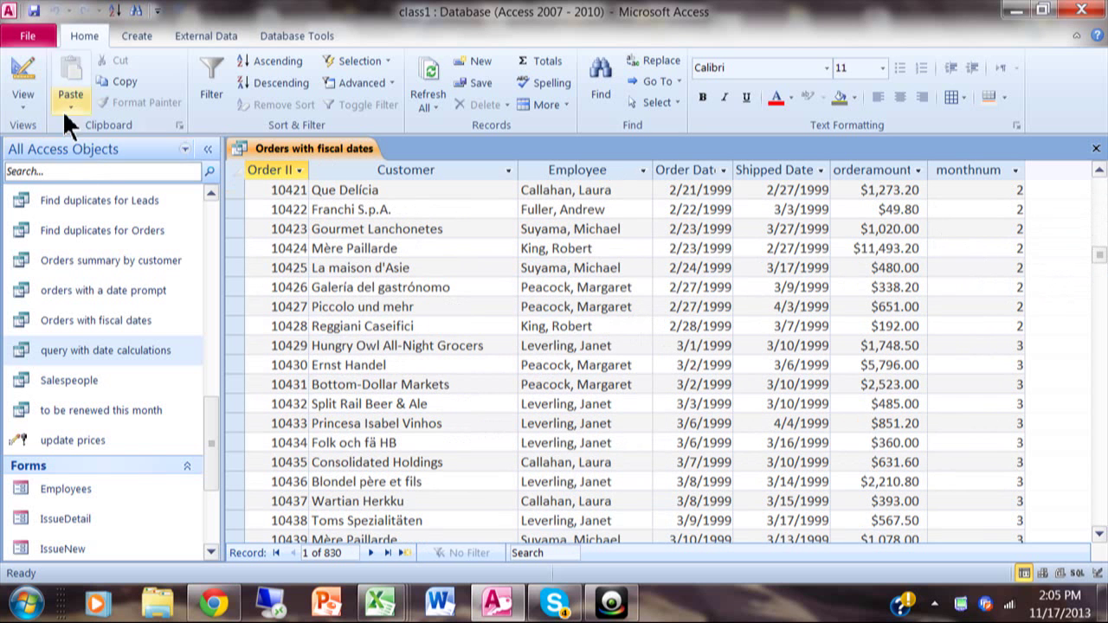
pyautogui.click(35, 73)
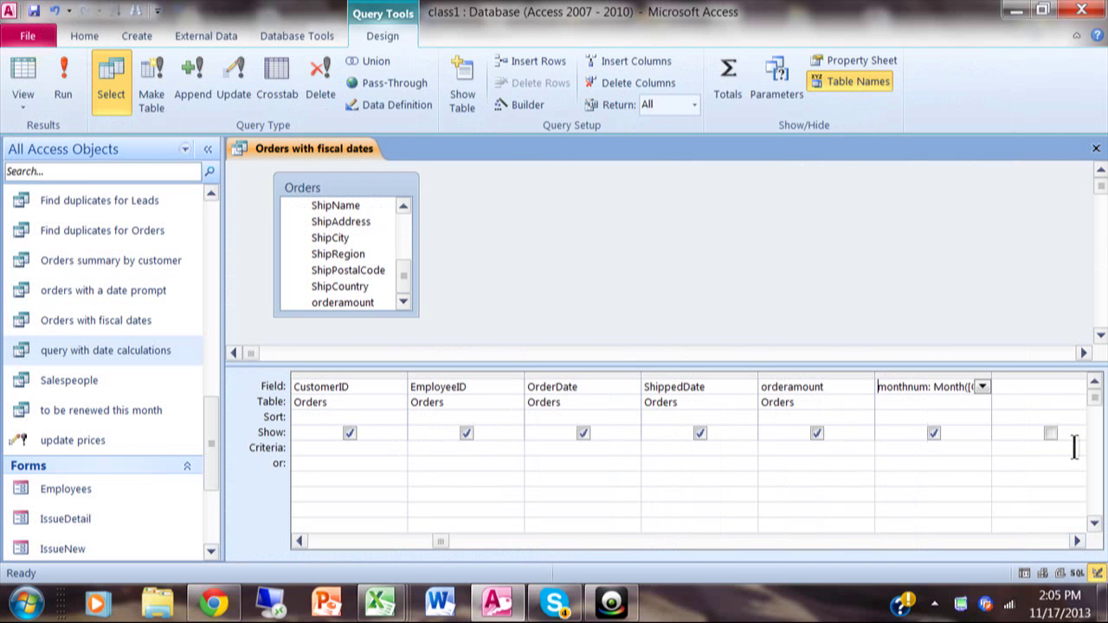
# - Add a calculated field after monthnum with the expression fiscal_year:iif([monthnum]<10, year([OrderDate]), year([OrderDate])+1)
pyautogui.click(1041, 387)
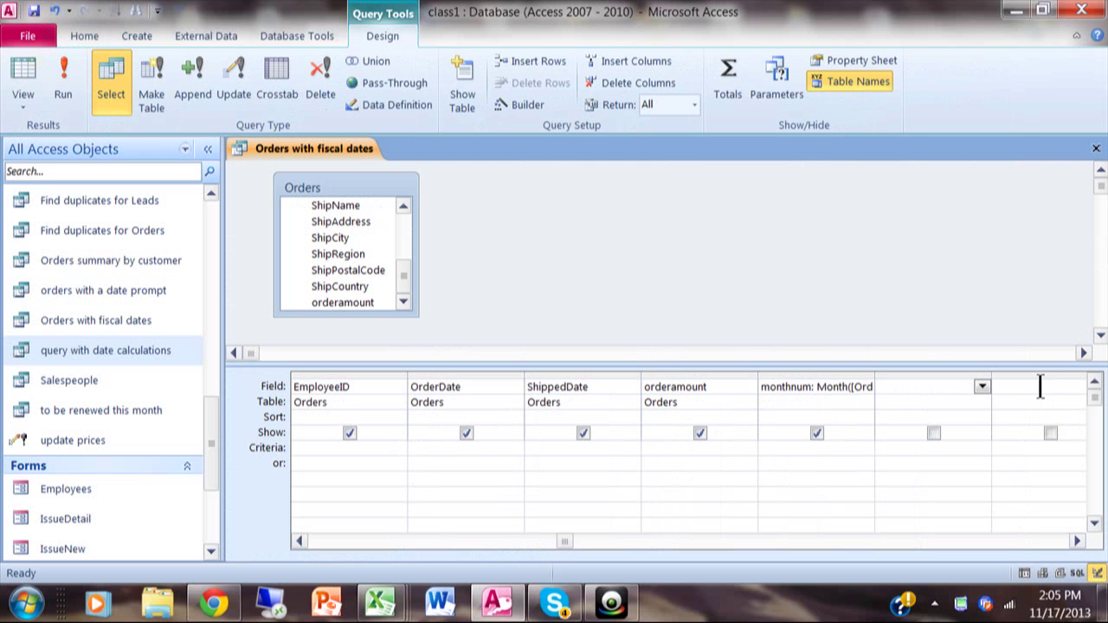
pyautogui.click(528, 104)
pyautogui.write('fiscal')
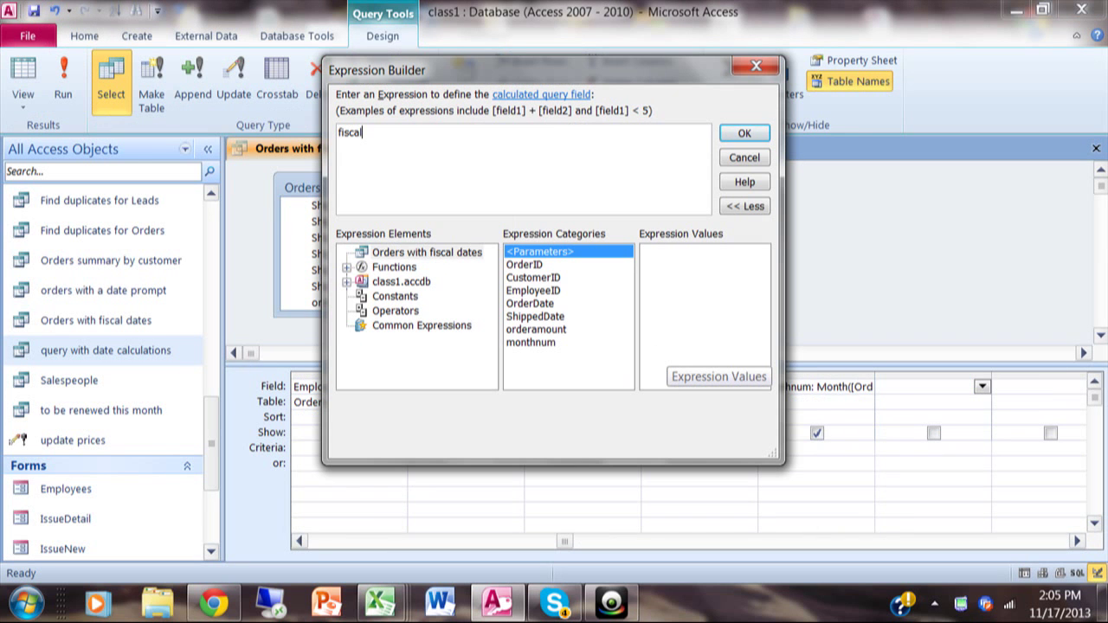
pyautogui.write('_year:')
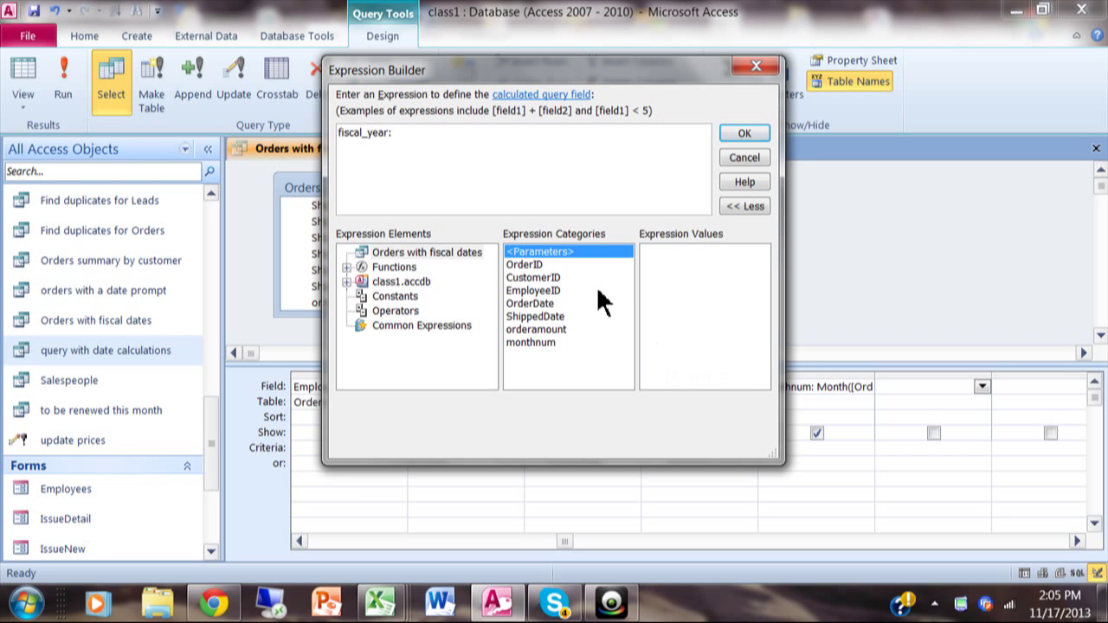
pyautogui.write('iif(')
pyautogui.doubleClick(522, 343)
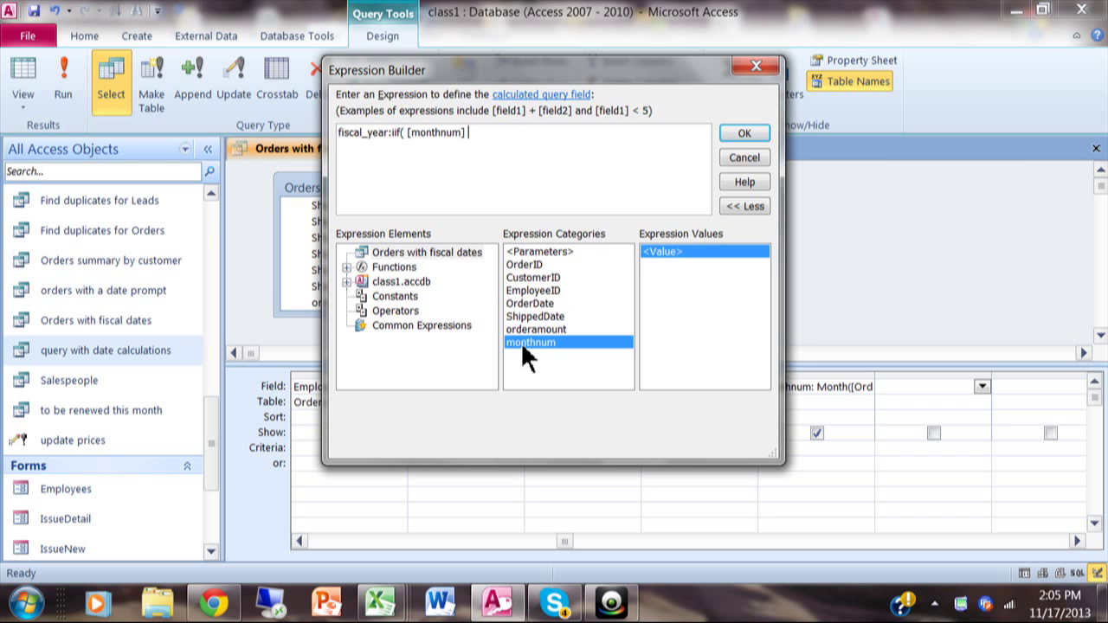
pyautogui.write('<10, year(')
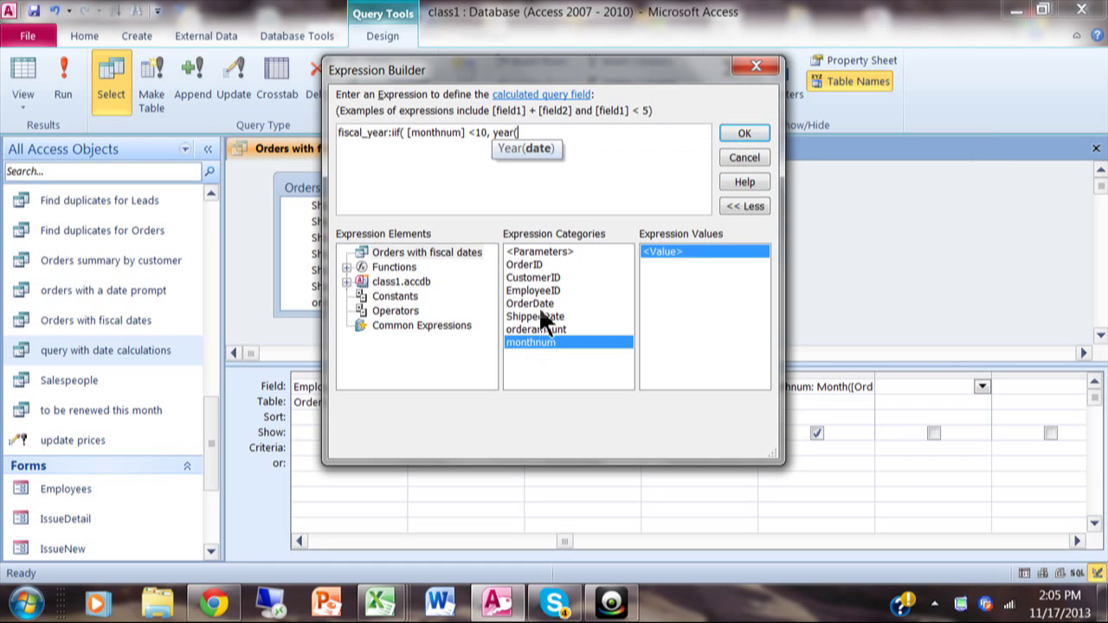
pyautogui.doubleClick(538, 303)
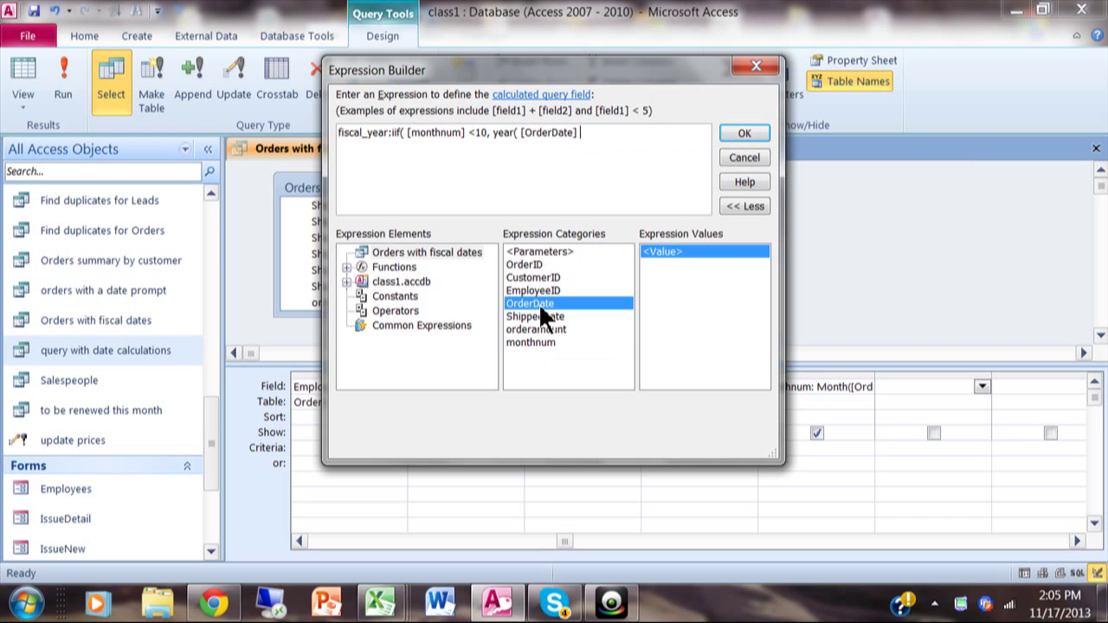
pyautogui.write('),year(')
pyautogui.doubleClick(567, 305)
pyautogui.write(')+1')
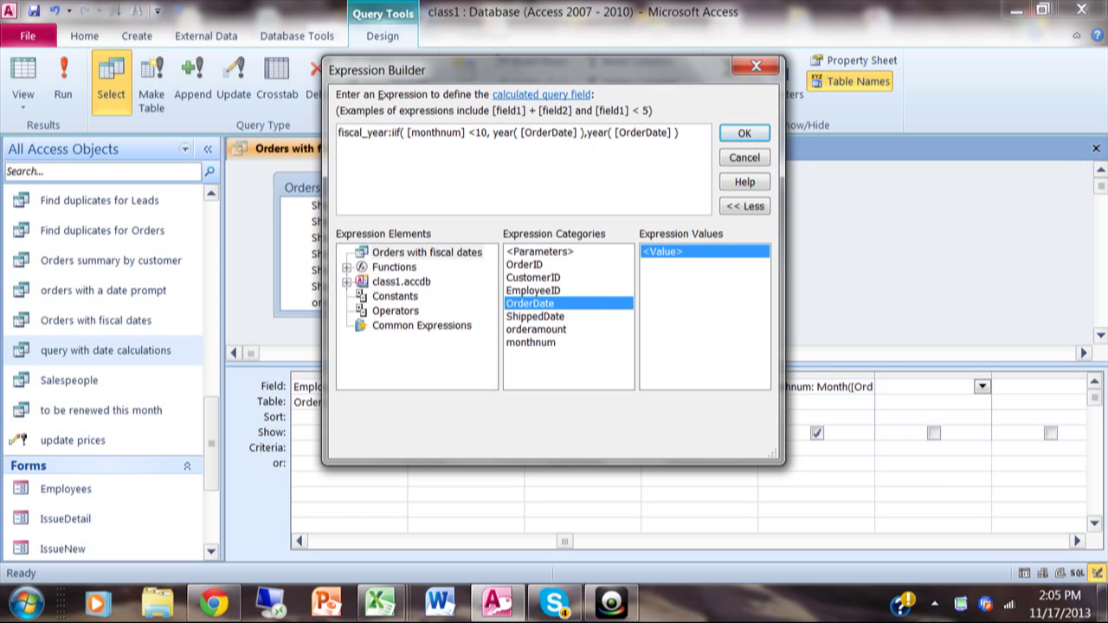
pyautogui.write(')')
pyautogui.click(740, 133)
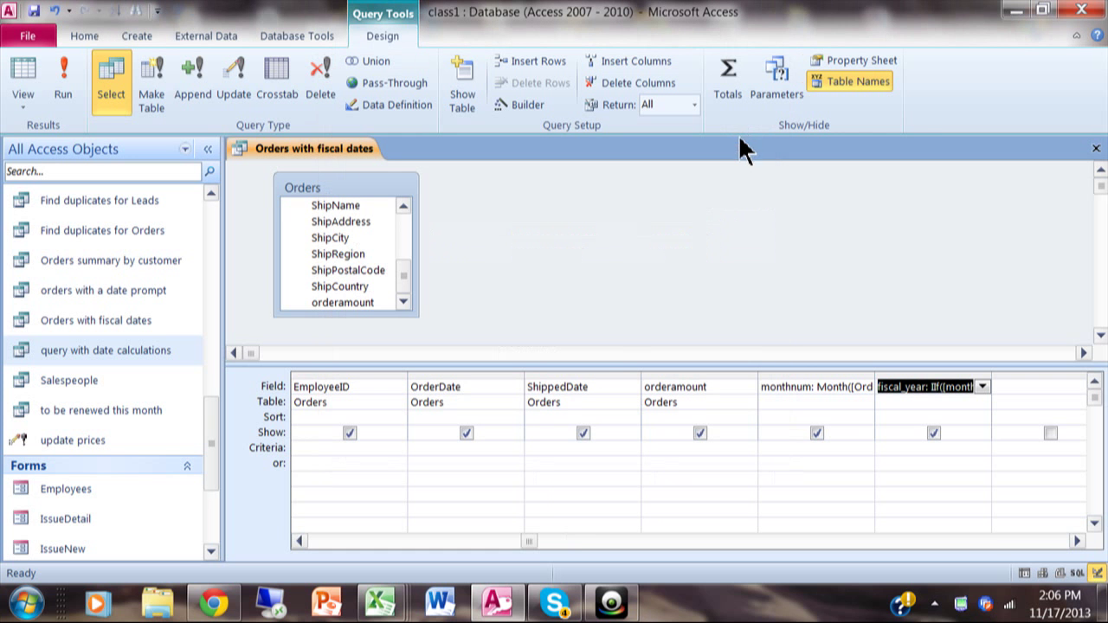
# - Run the query, check the fiscal_year values around the September to October change, and return to the design
pyautogui.click(65, 82)
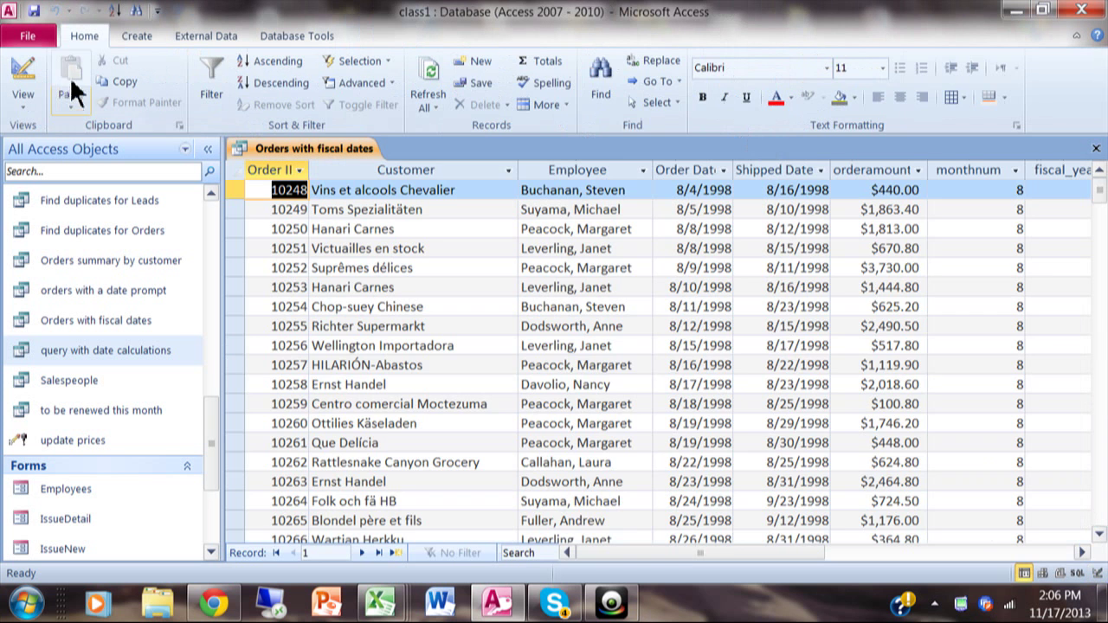
pyautogui.moveTo(1100, 192); pyautogui.dragTo(1100, 240)
pyautogui.click(1082, 552)
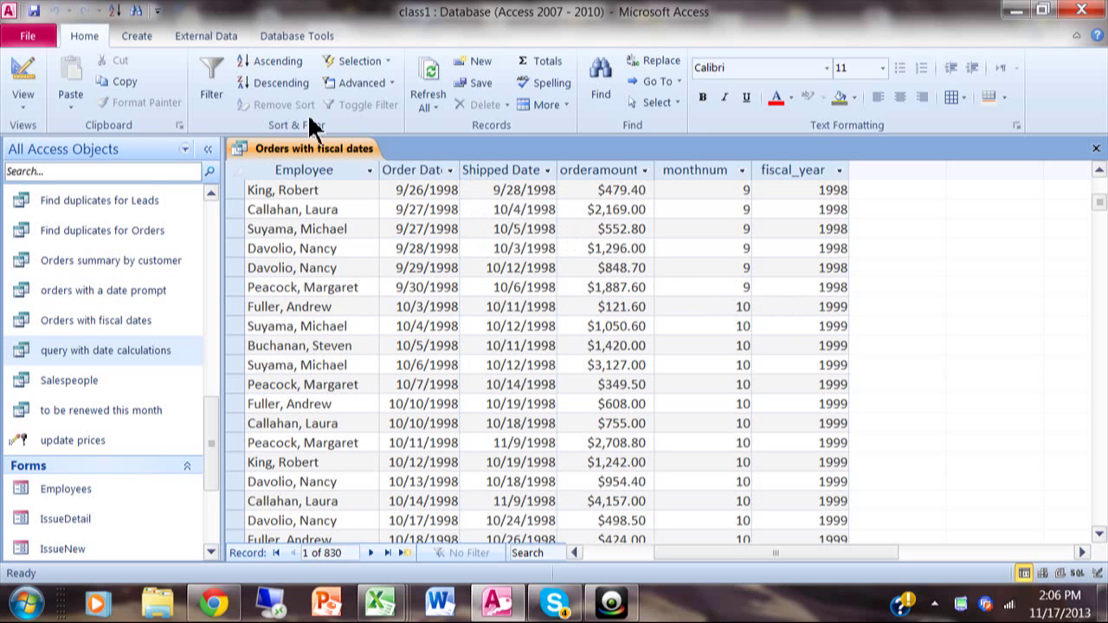
pyautogui.click(23, 78)
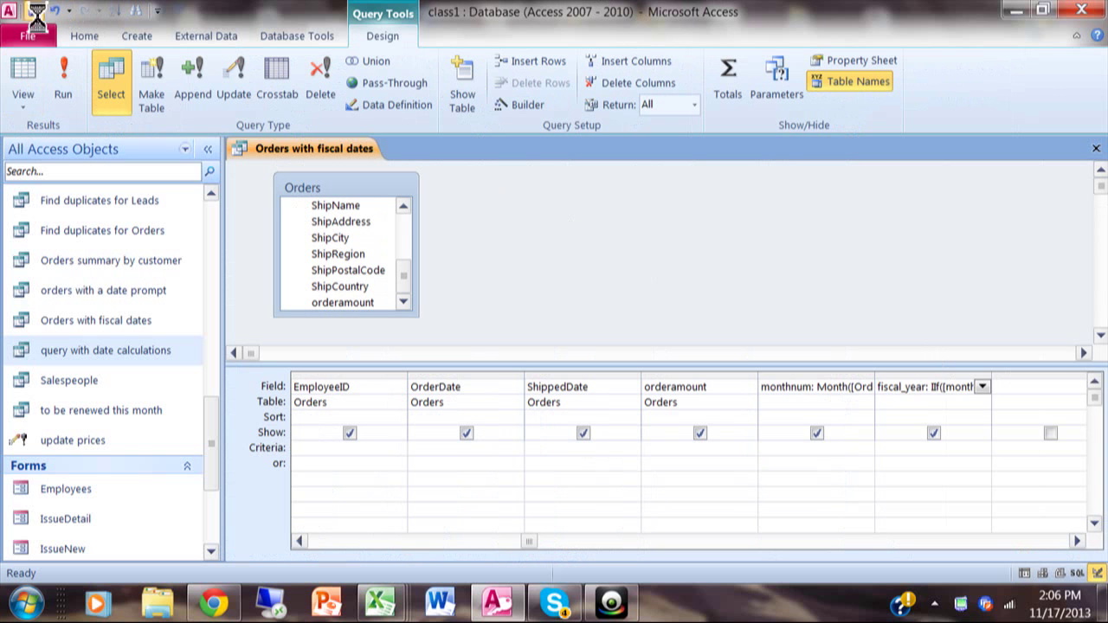
# - Add a calculated field after fiscal_year with the expression fiscal_month:iif([monthnum]<10, [monthnum]+3, [monthnum]-9)
pyautogui.click(1028, 388)
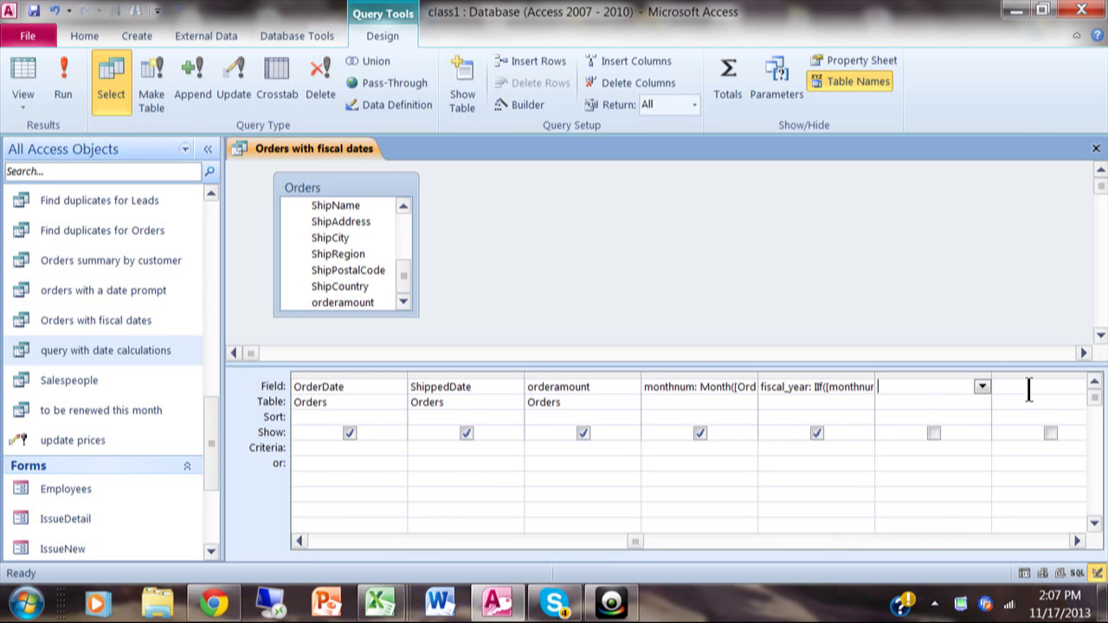
pyautogui.click(532, 105)
pyautogui.write('fiscal_pm')
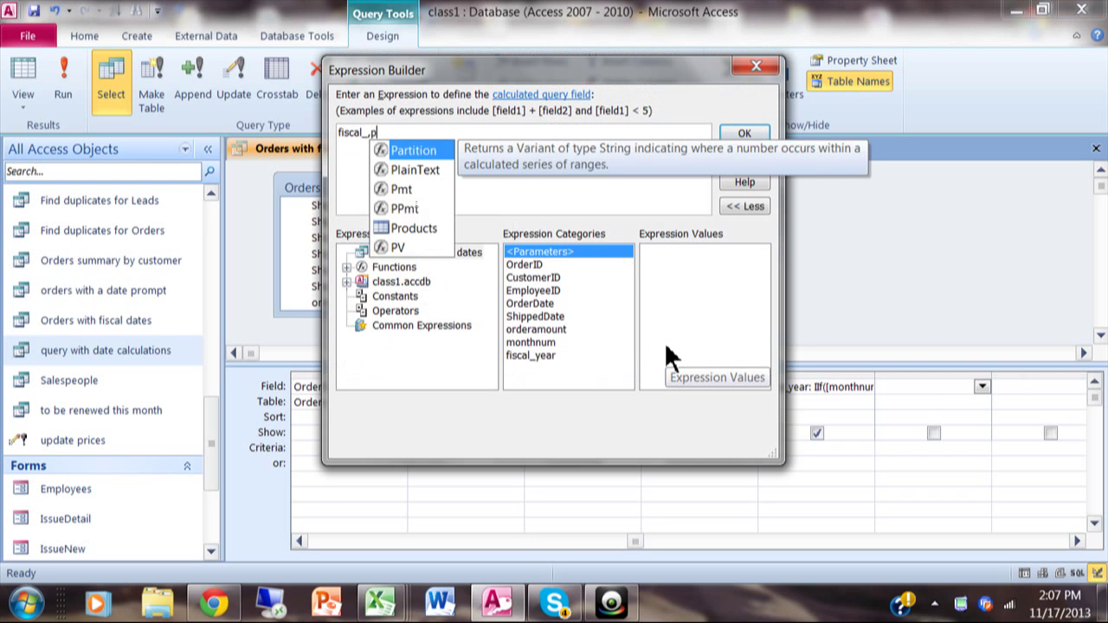
pyautogui.press('BackSpace')
pyautogui.press('BackSpace')
pyautogui.write('mo')
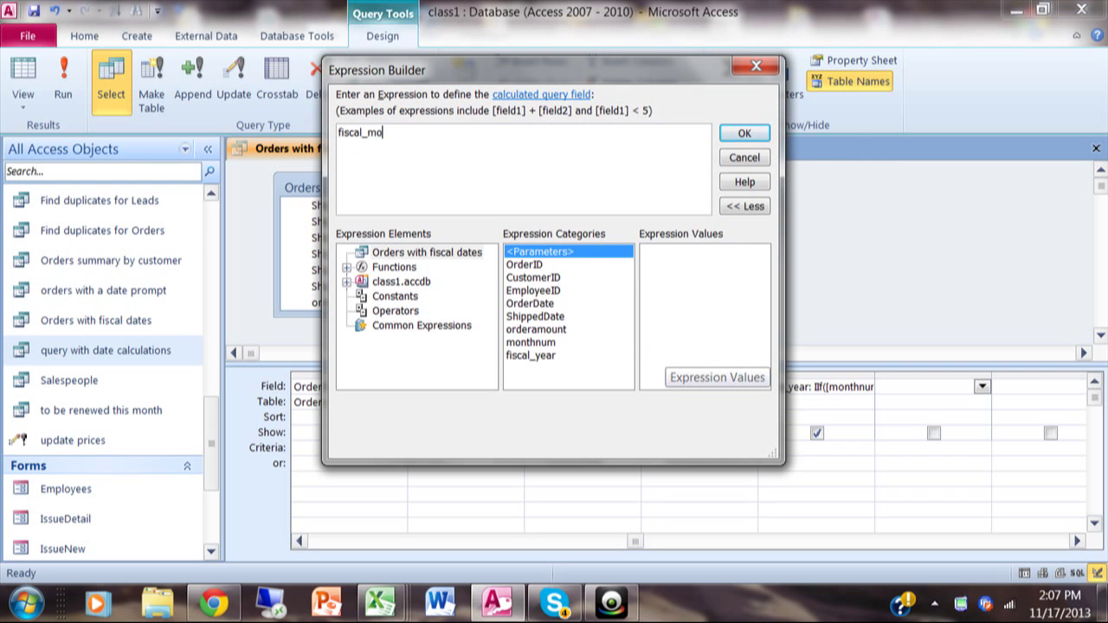
pyautogui.write('nth(')
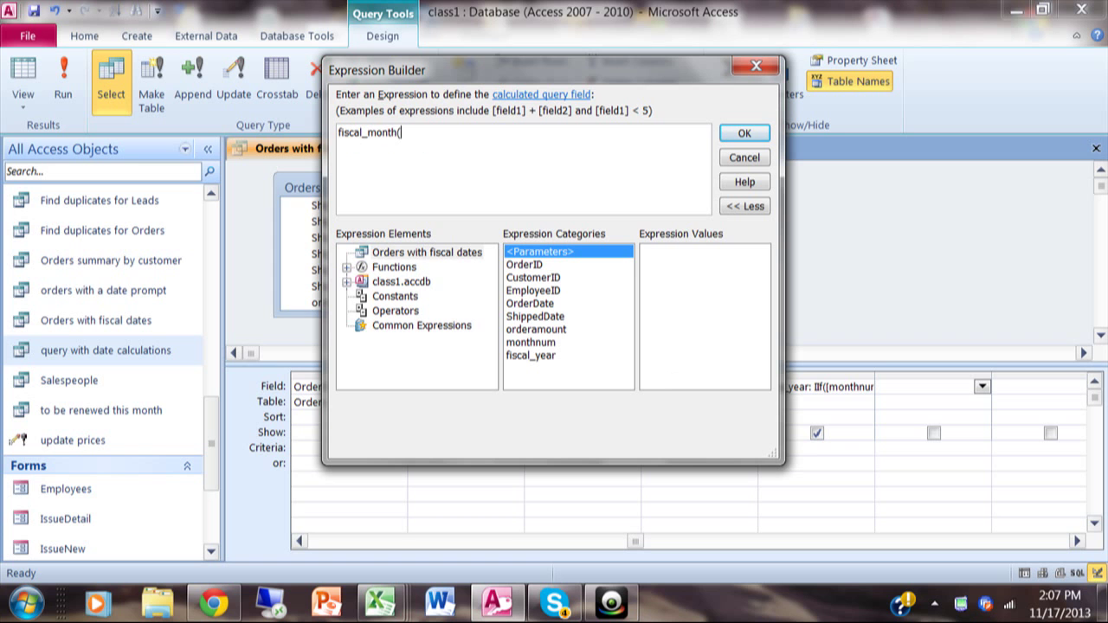
pyautogui.press('BackSpace')
pyautogui.write(':iif(')
pyautogui.doubleClick(527, 343)
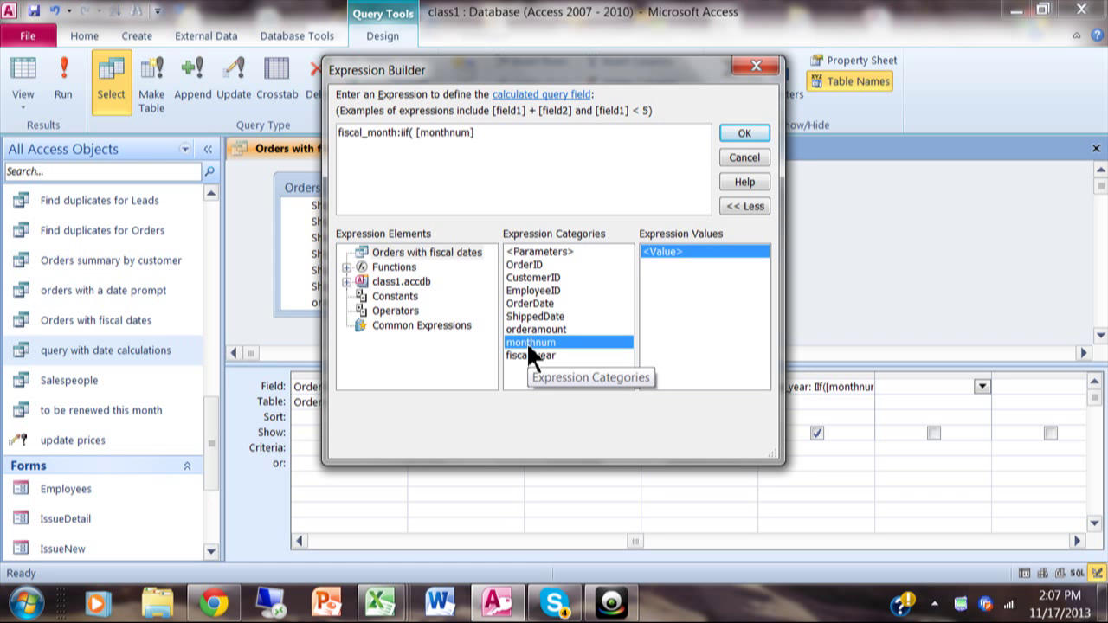
pyautogui.write('<10')
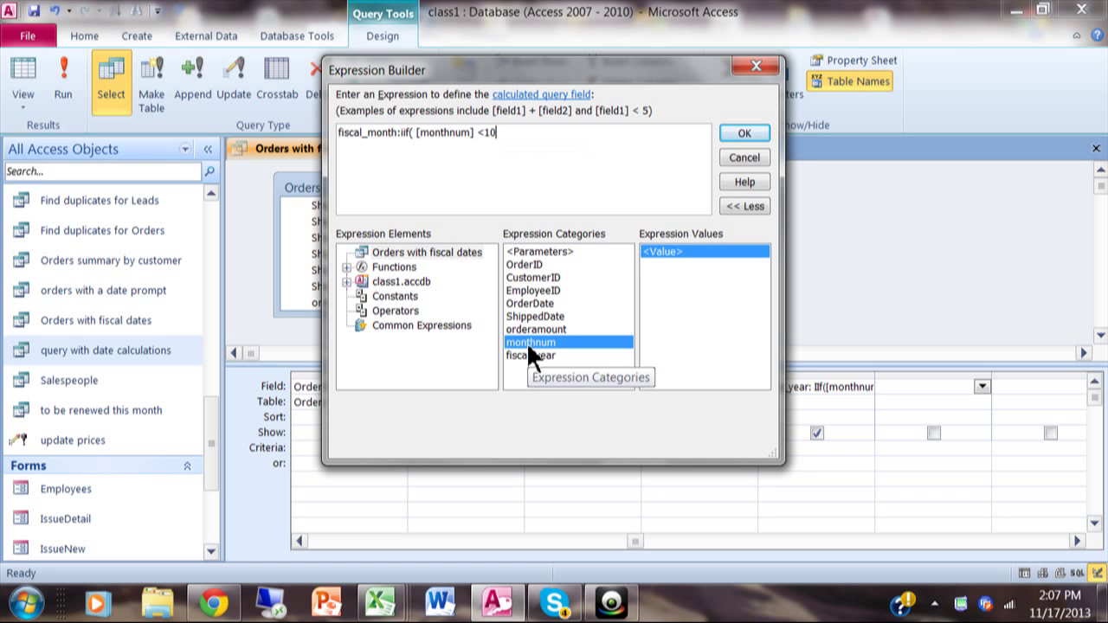
pyautogui.write(',')
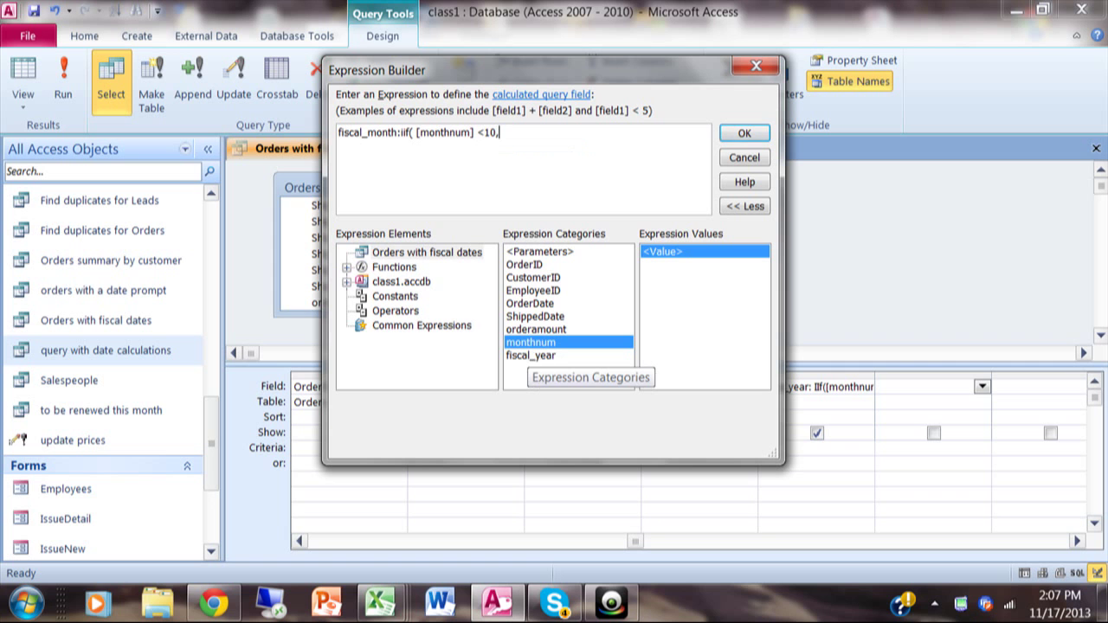
pyautogui.doubleClick(513, 343)
pyautogui.write('+3,')
pyautogui.doubleClick(533, 340)
pyautogui.write('-9)')
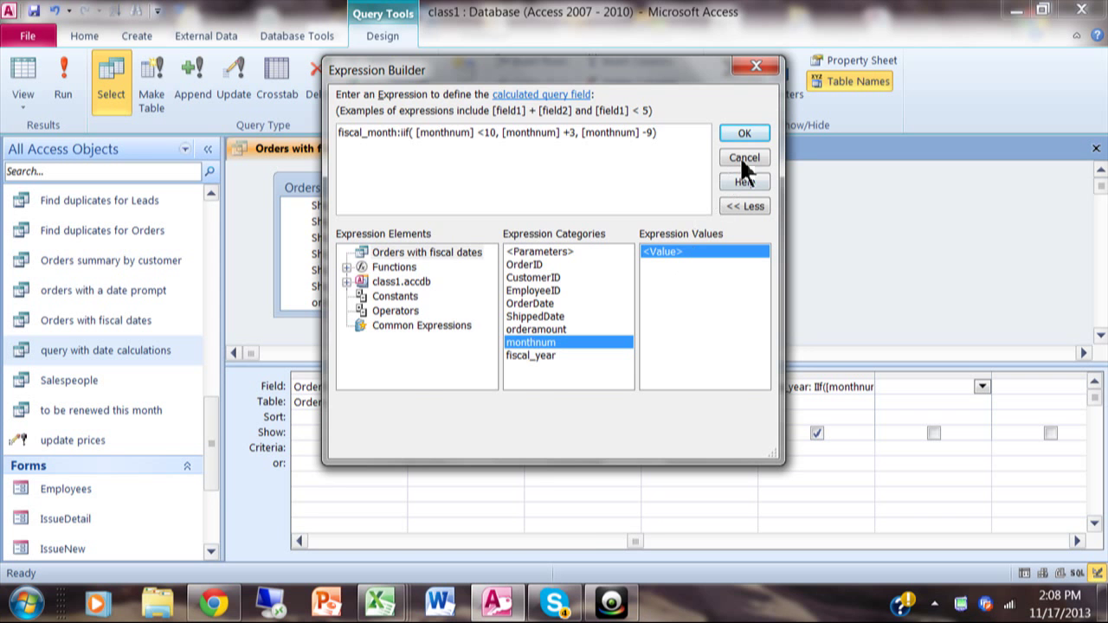
pyautogui.click(753, 135)
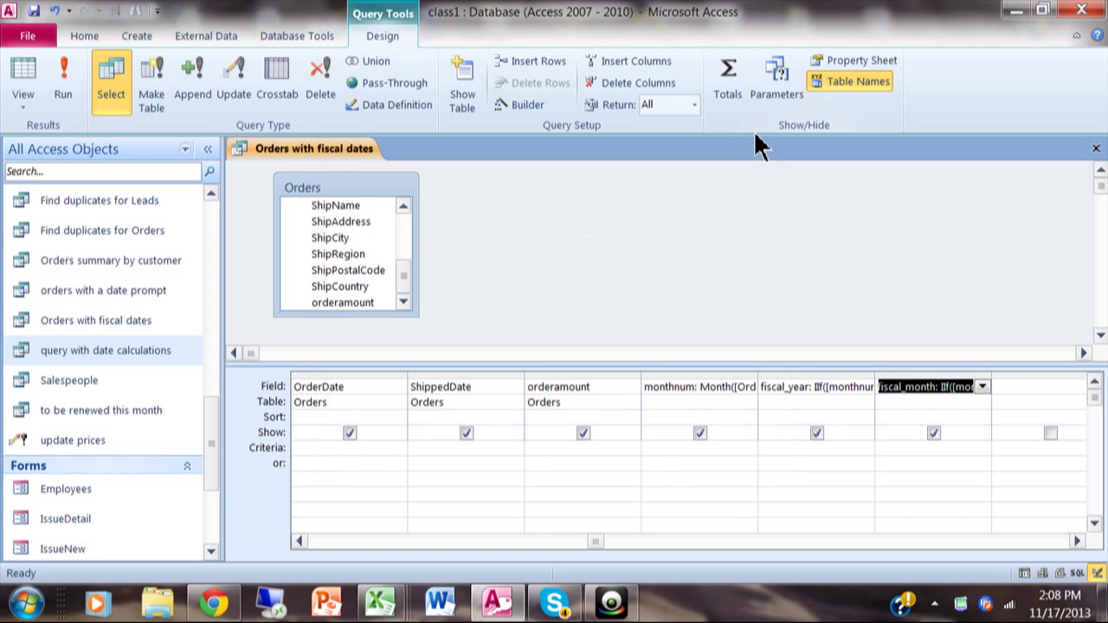
# - Run the query to check the fiscal_month values around the September to October change, and close it with its design changes saved
pyautogui.click(65, 87)
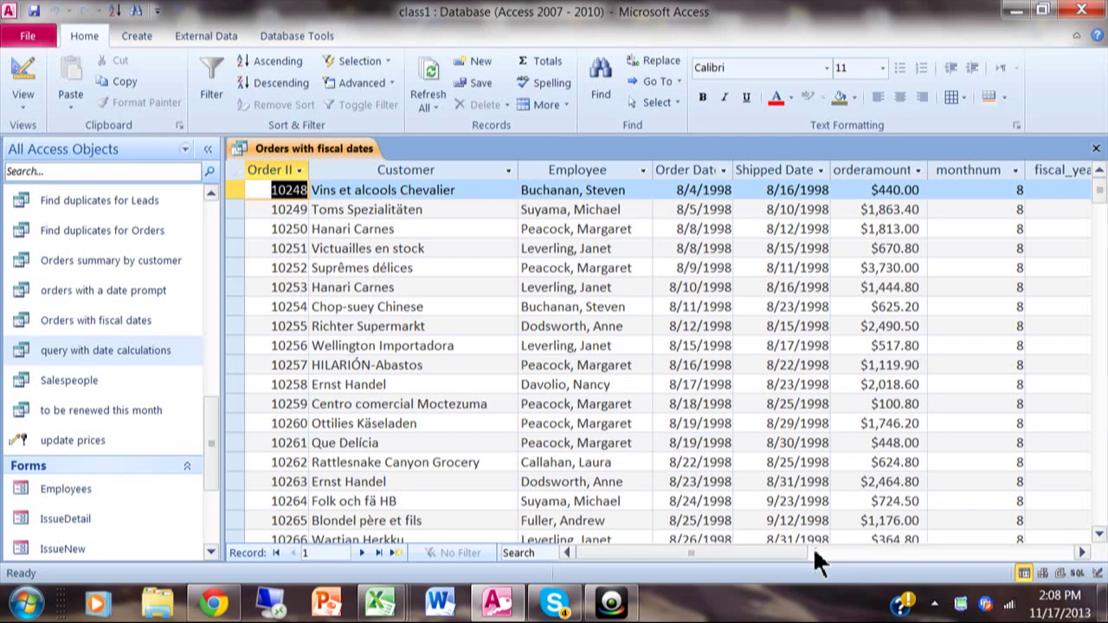
pyautogui.moveTo(793, 553); pyautogui.dragTo(857, 553)
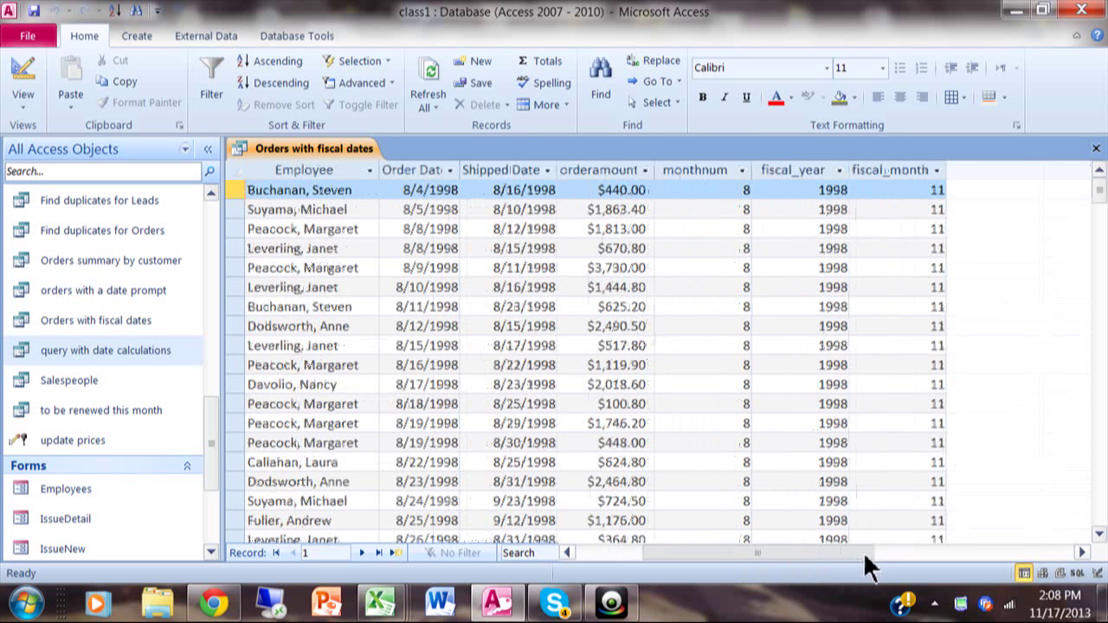
pyautogui.moveTo(1100, 189); pyautogui.dragTo(1100, 236)
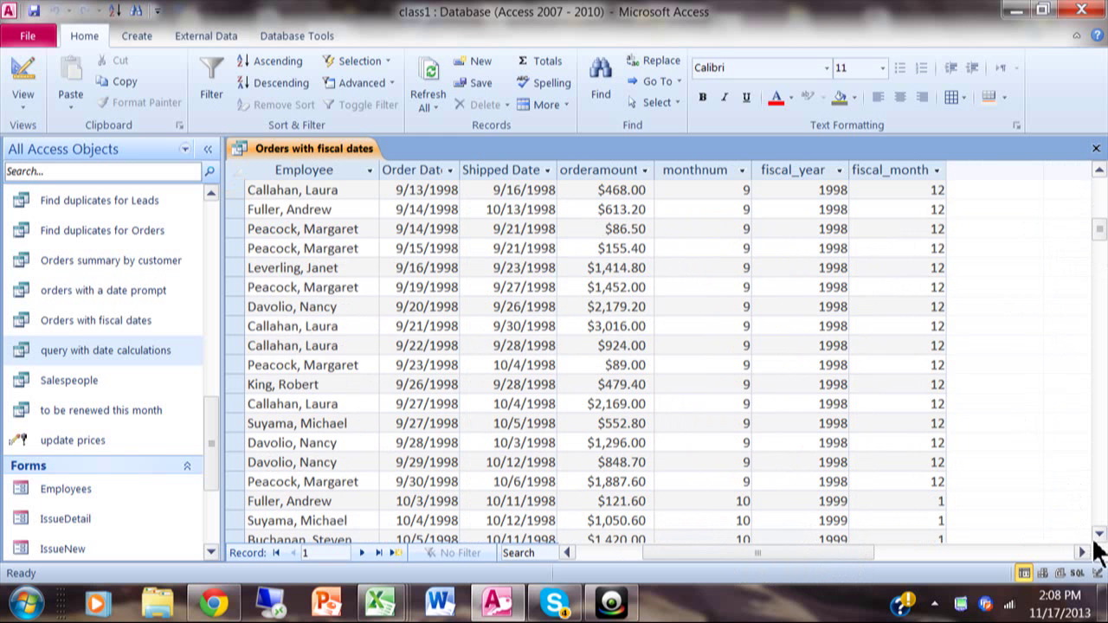
pyautogui.click(1099, 534)
pyautogui.click(1100, 534)
pyautogui.click(1100, 534)
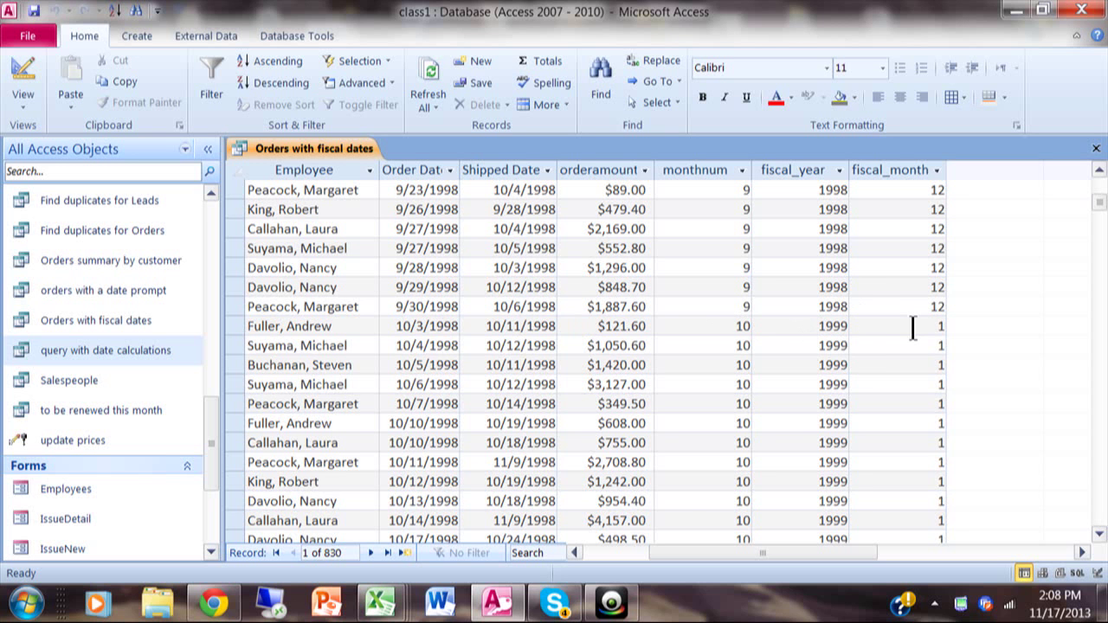
pyautogui.moveTo(1099, 207); pyautogui.dragTo(1100, 208)
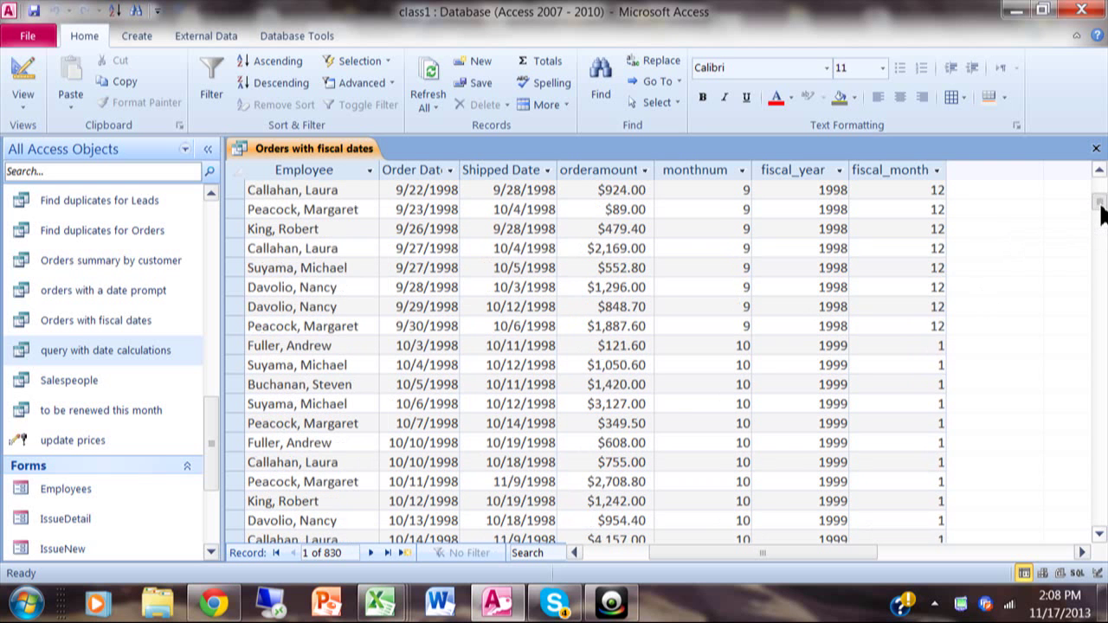
pyautogui.click(1098, 150)
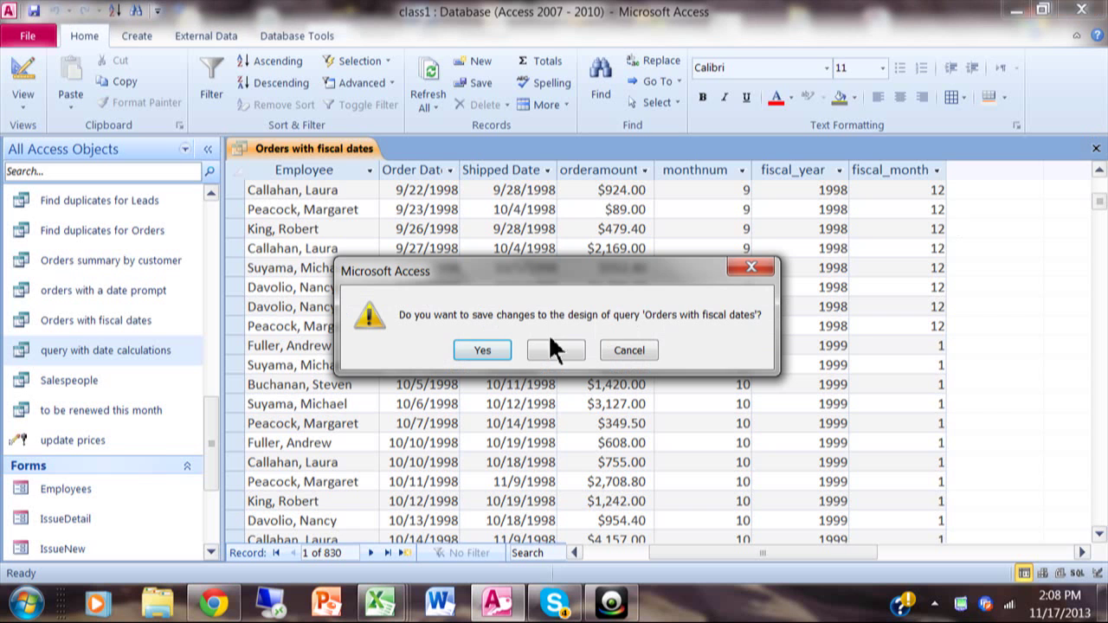
pyautogui.click(498, 344)
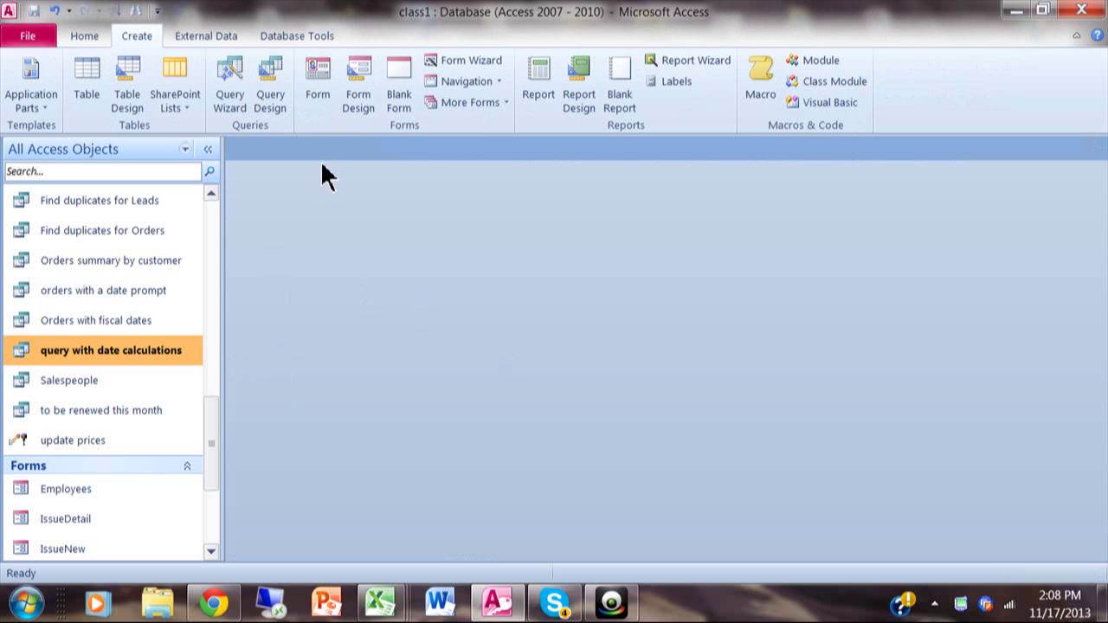
# - Create a new query in design view based on the existing query Orders with fiscal dates
pyautogui.click(268, 79)
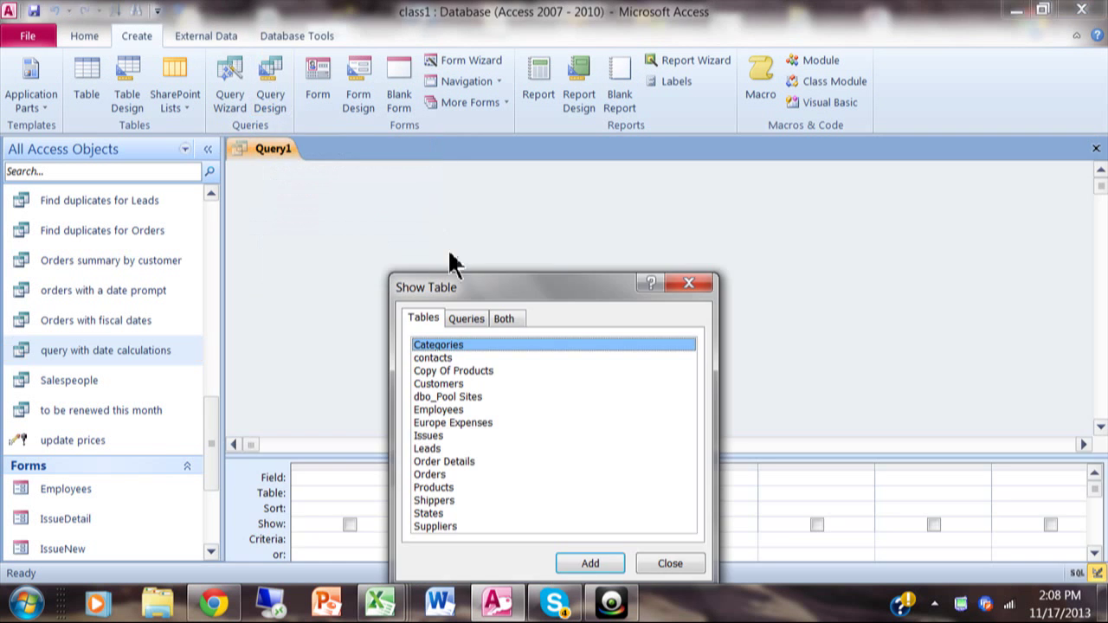
pyautogui.click(465, 321)
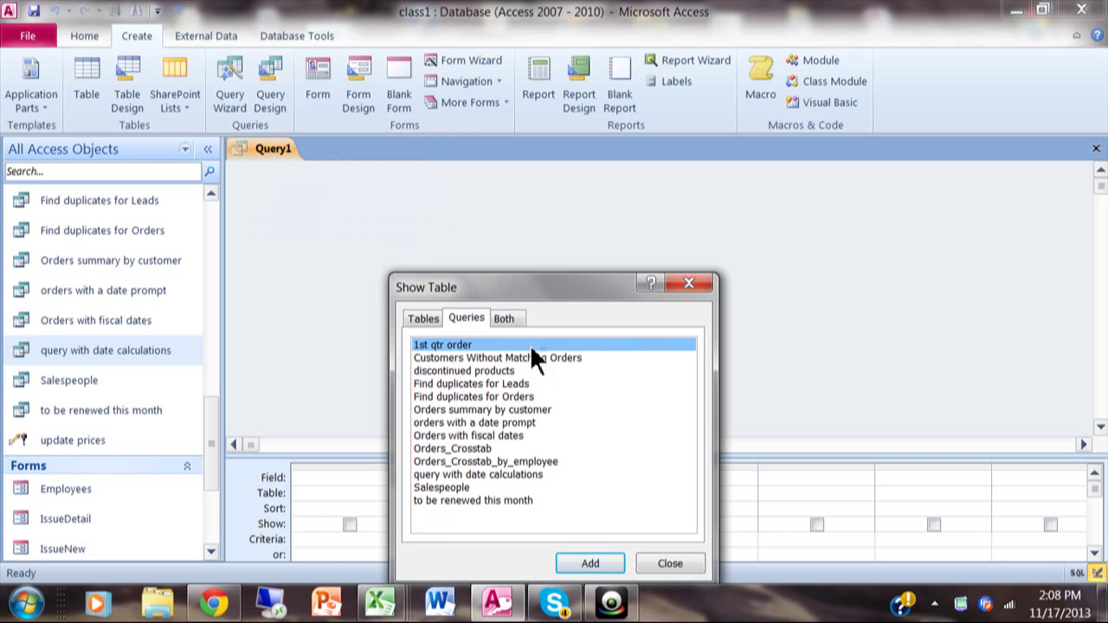
pyautogui.doubleClick(497, 431)
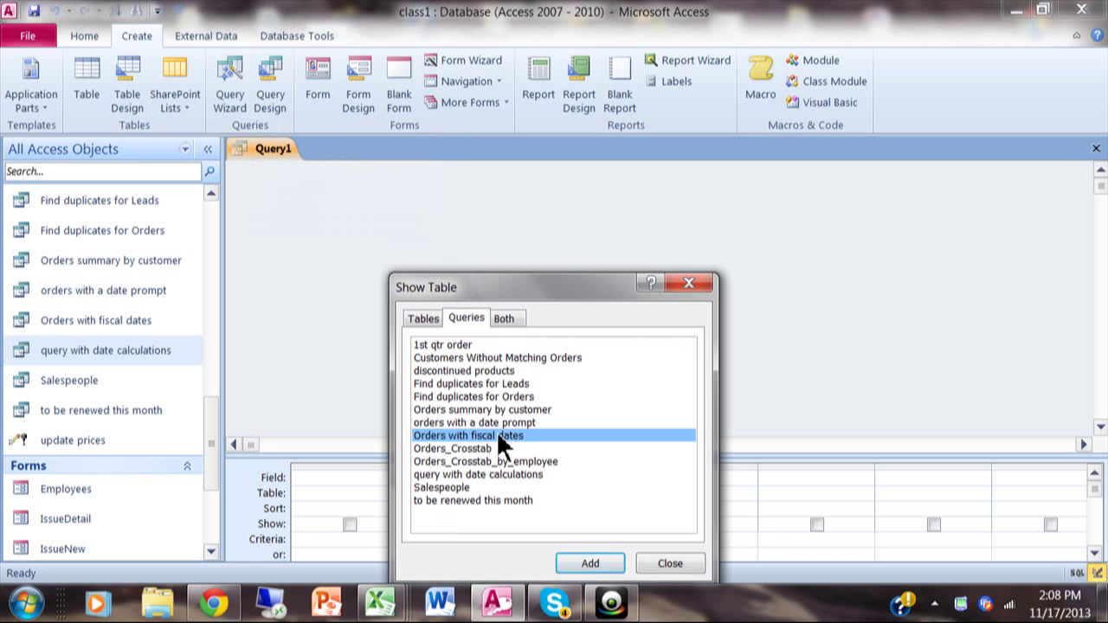
pyautogui.click(670, 563)
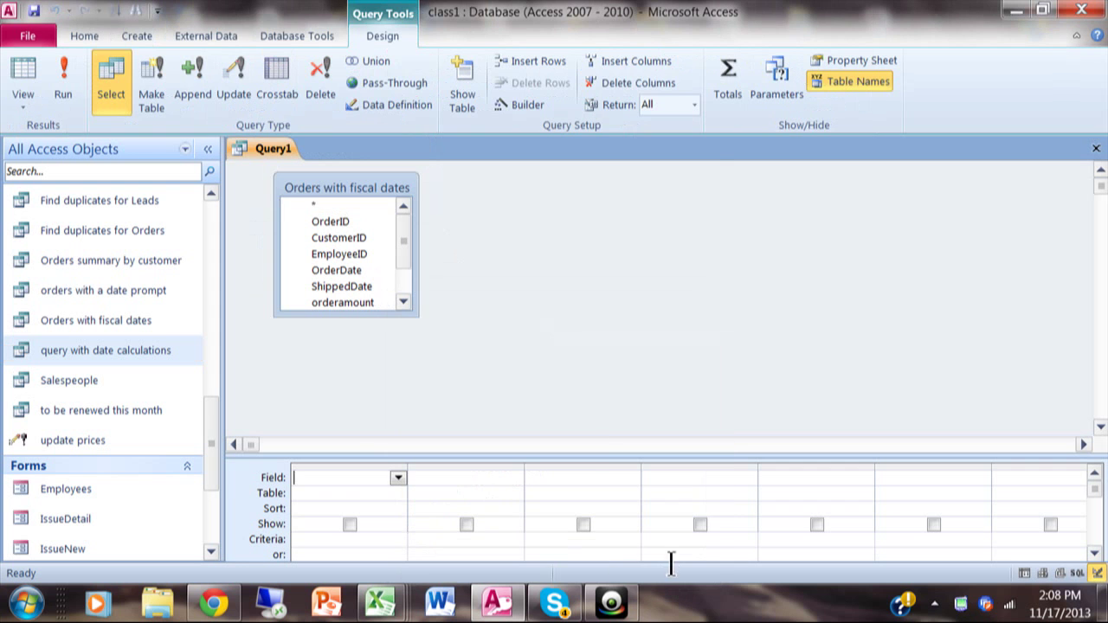
# - Add all fields of Orders with fiscal dates to the grid, followed by separate fiscal_year, fiscal_month and OrderDate columns
pyautogui.doubleClick(315, 205)
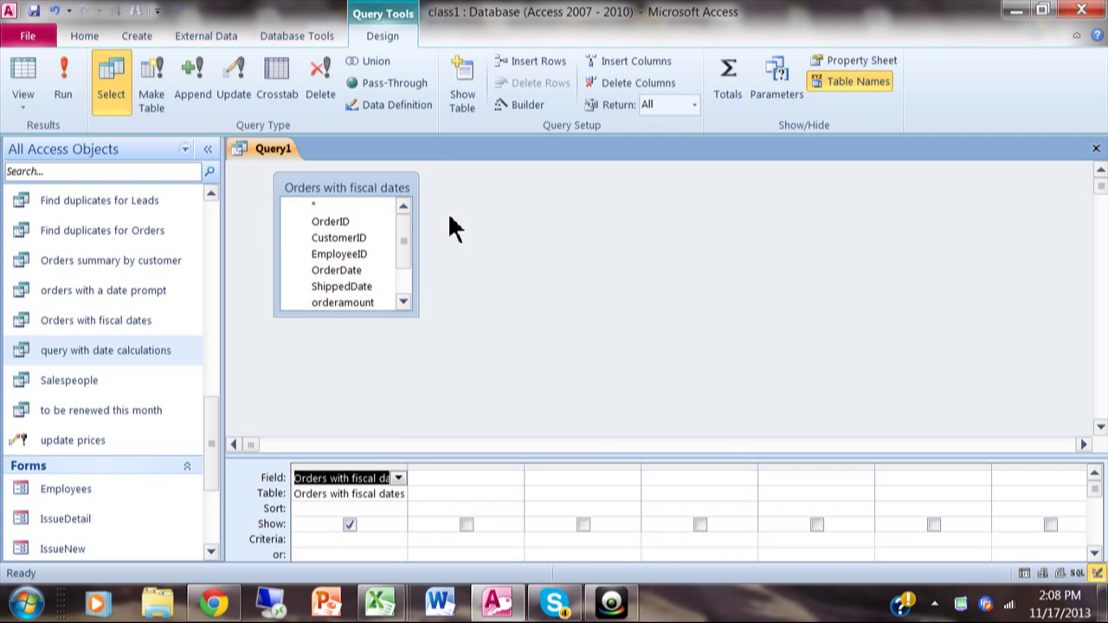
pyautogui.moveTo(401, 243); pyautogui.dragTo(402, 284)
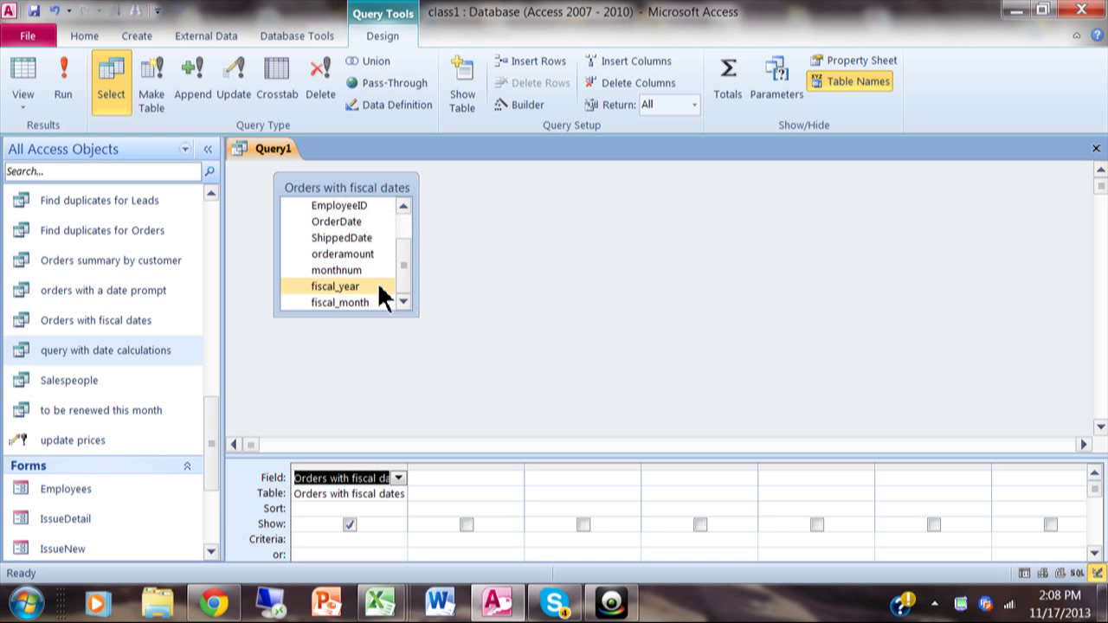
pyautogui.doubleClick(331, 290)
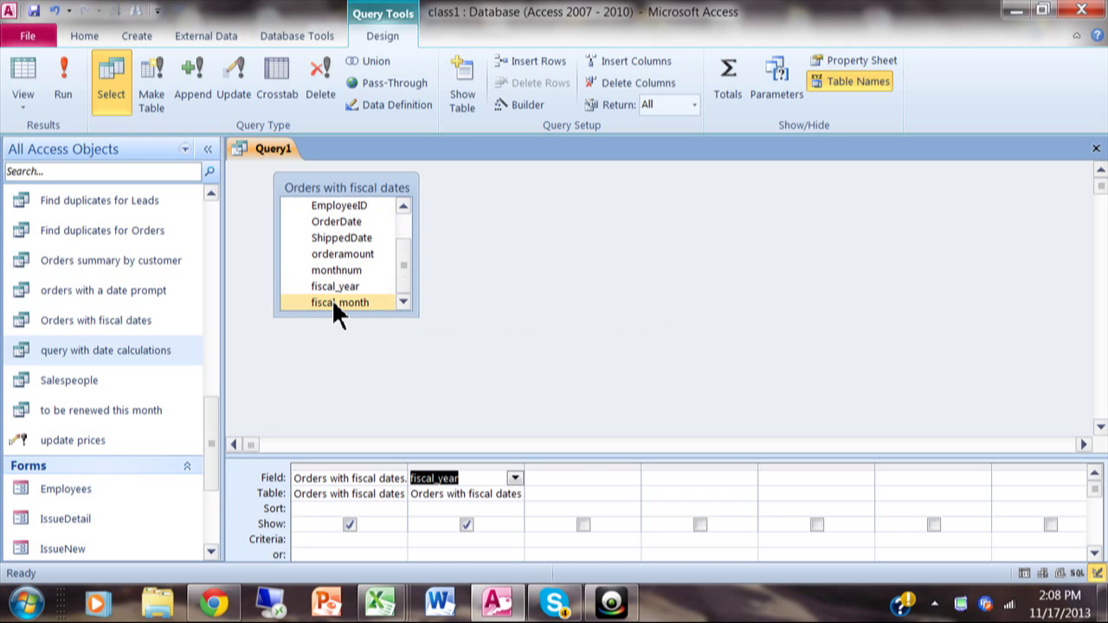
pyautogui.doubleClick(335, 305)
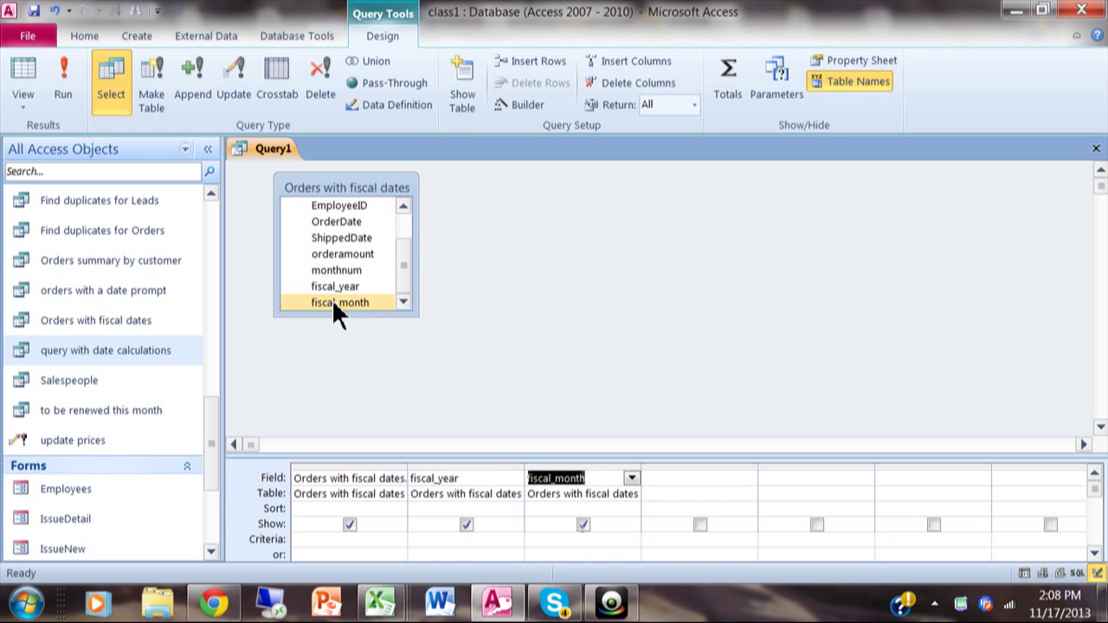
pyautogui.doubleClick(349, 222)
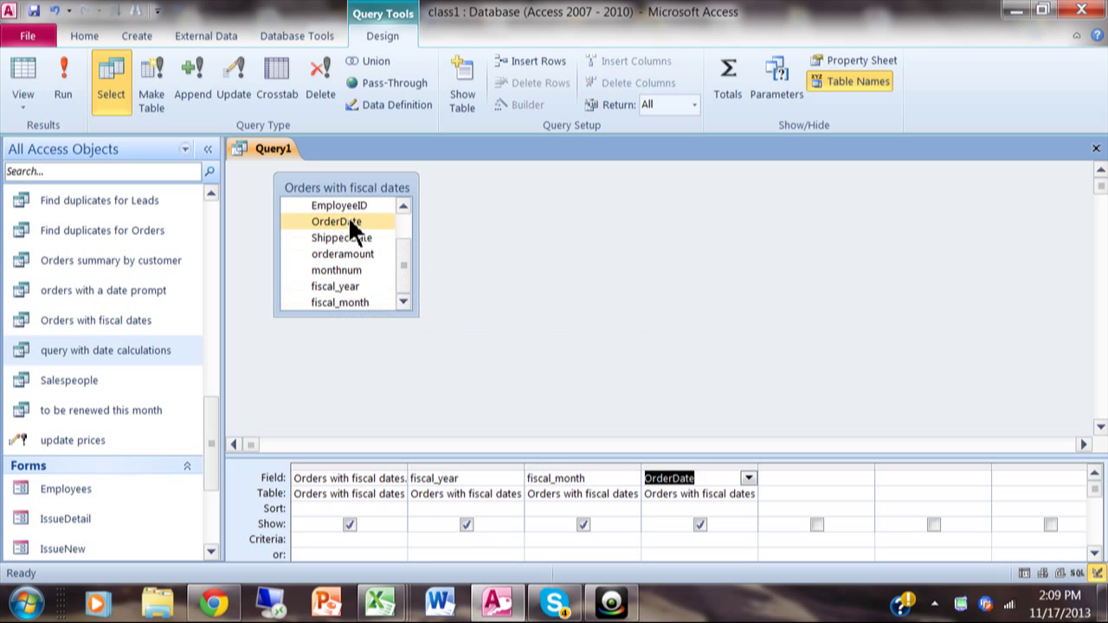
# - Hide the separate fiscal_year, fiscal_month and OrderDate columns from the query output
pyautogui.click(467, 525)
pyautogui.click(583, 525)
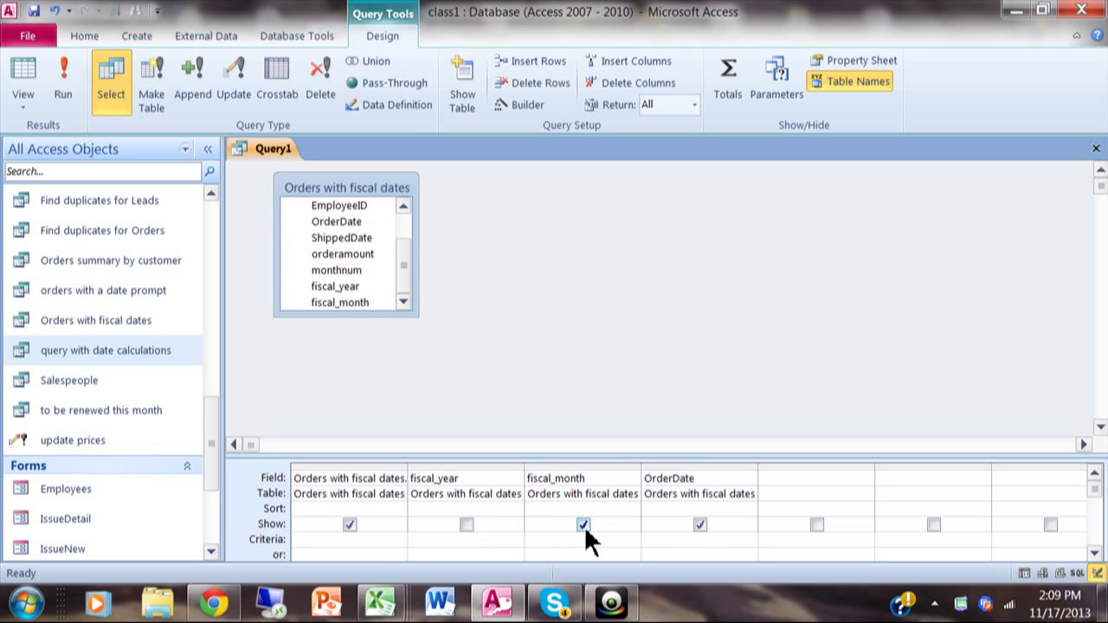
pyautogui.click(698, 524)
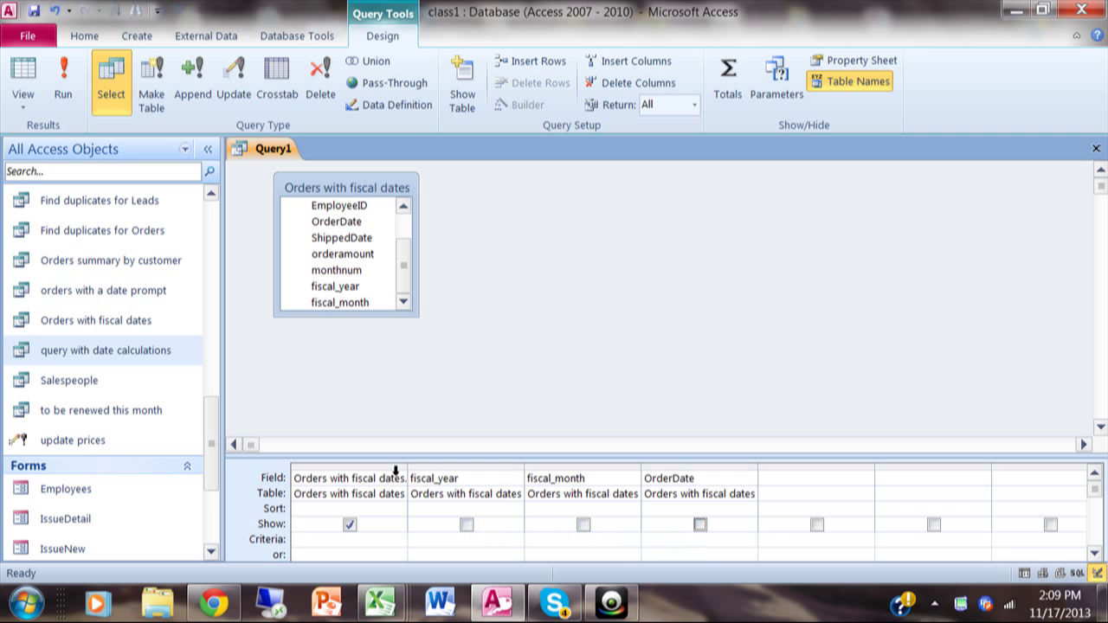
# - Sort the fiscal_year, fiscal_month and OrderDate columns in ascending order
pyautogui.click(510, 509)
pyautogui.click(512, 509)
pyautogui.click(493, 525)
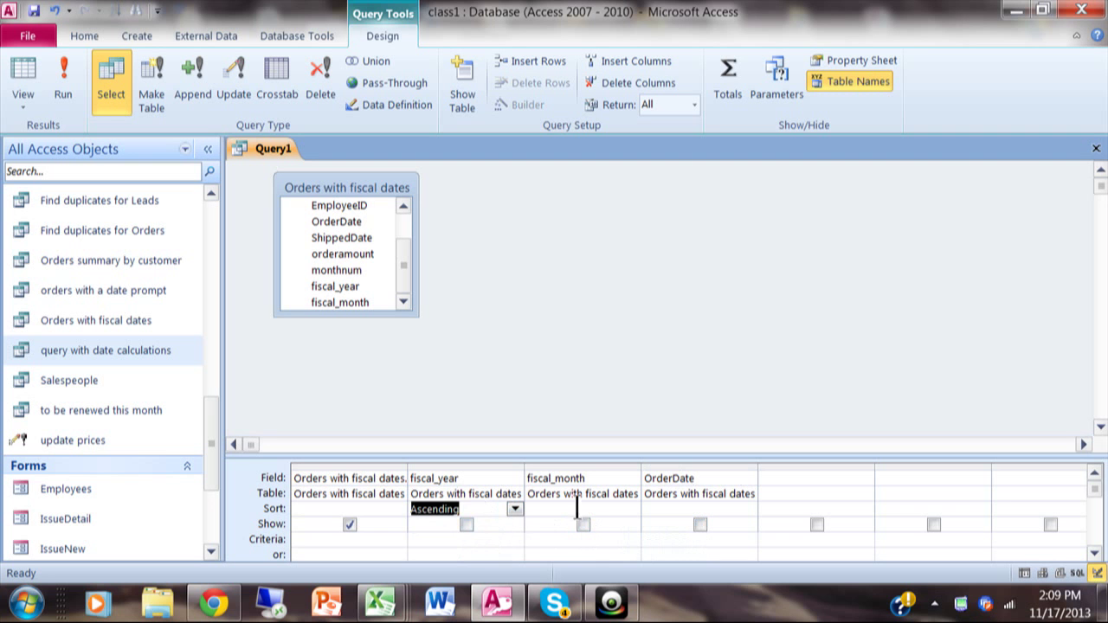
pyautogui.click(625, 509)
pyautogui.click(633, 509)
pyautogui.click(619, 526)
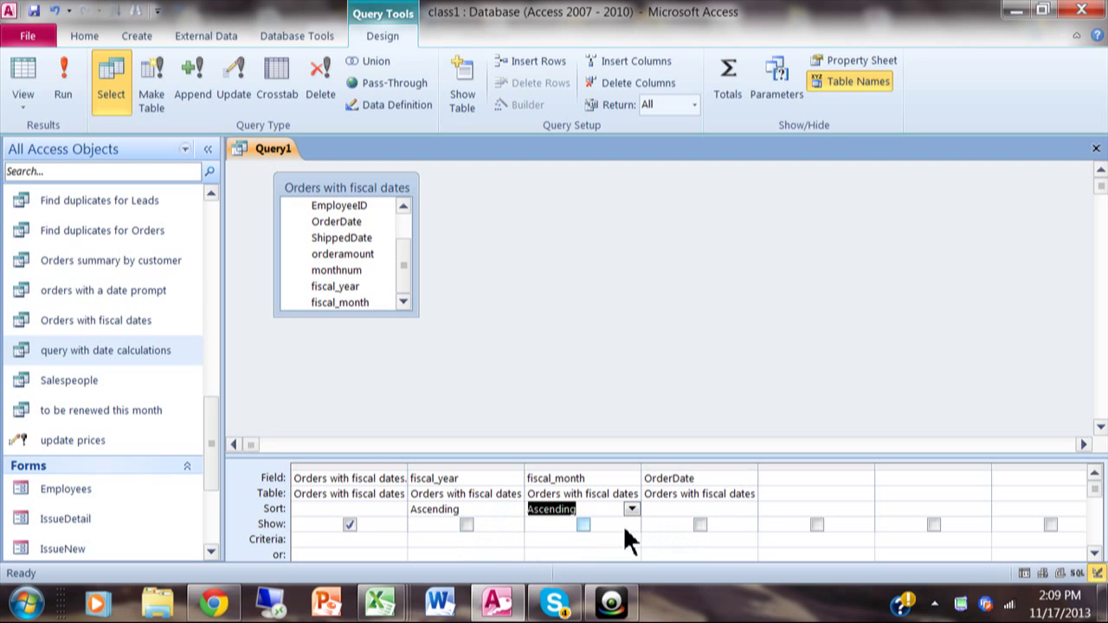
pyautogui.click(706, 511)
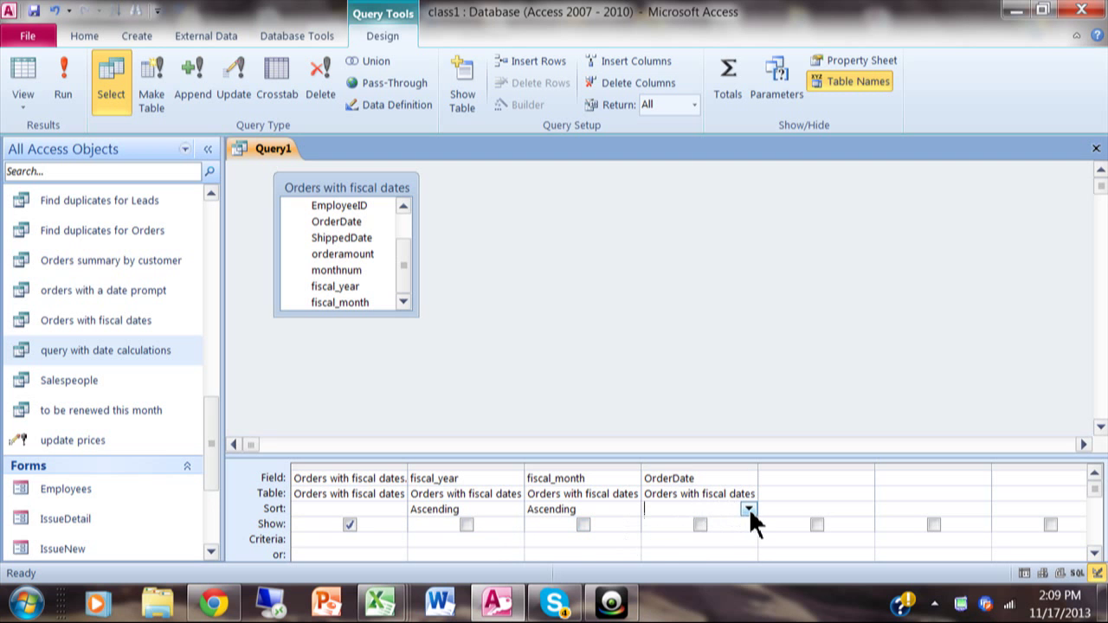
pyautogui.click(749, 509)
pyautogui.click(712, 525)
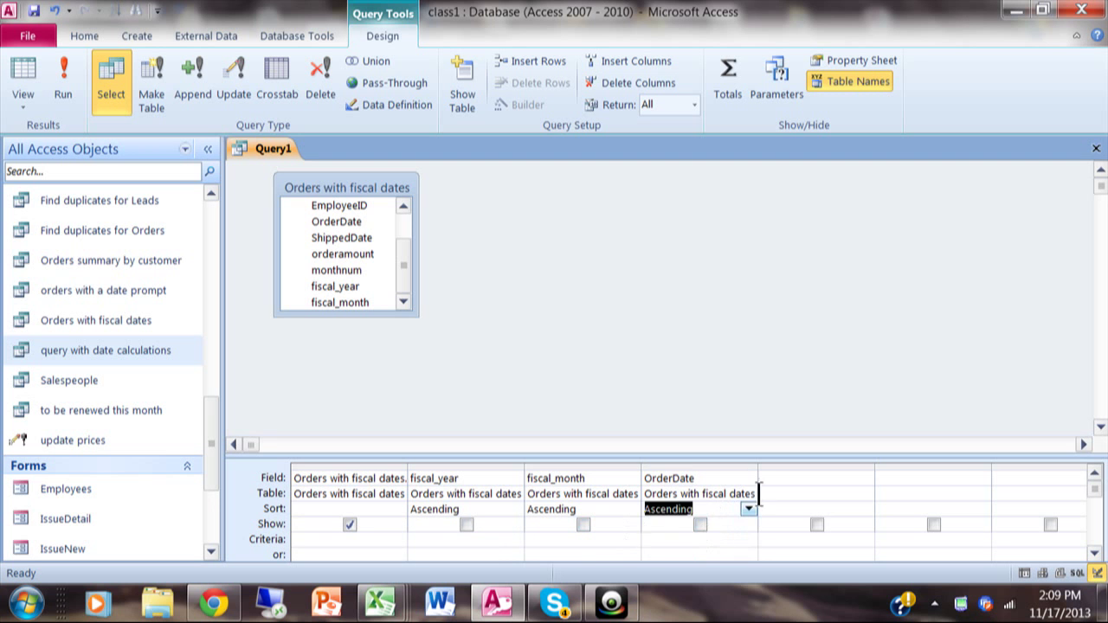
# - Run the query and examine the order of the records by fiscal year, fiscal month and order date across several months
pyautogui.click(69, 77)
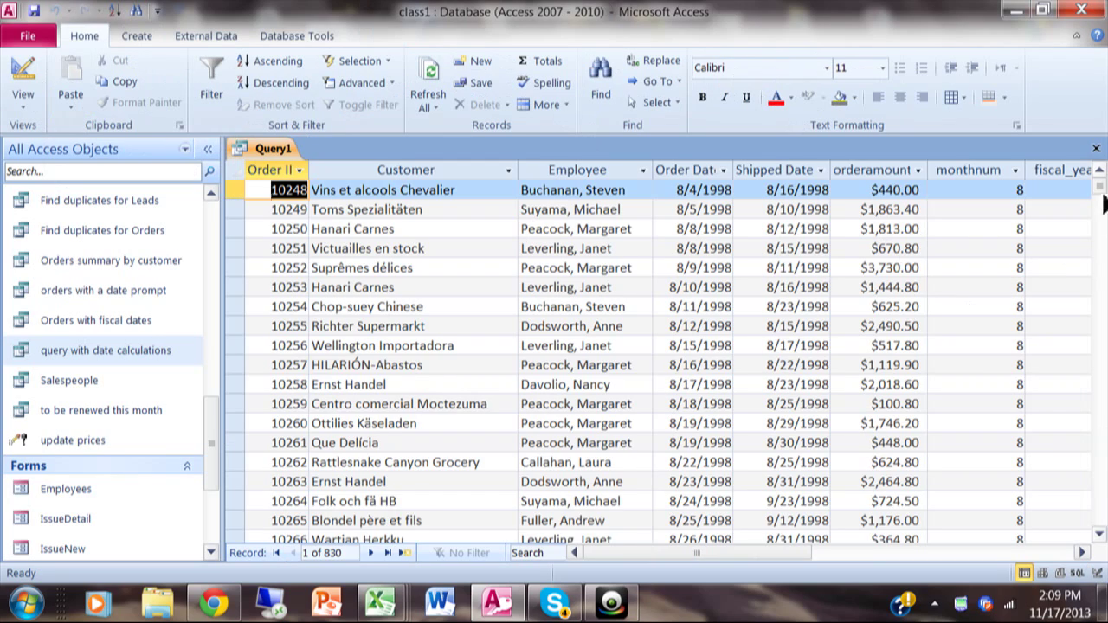
pyautogui.click(1101, 535)
pyautogui.moveTo(1100, 535); pyautogui.dragTo(1101, 535)
pyautogui.moveTo(786, 555); pyautogui.dragTo(876, 559)
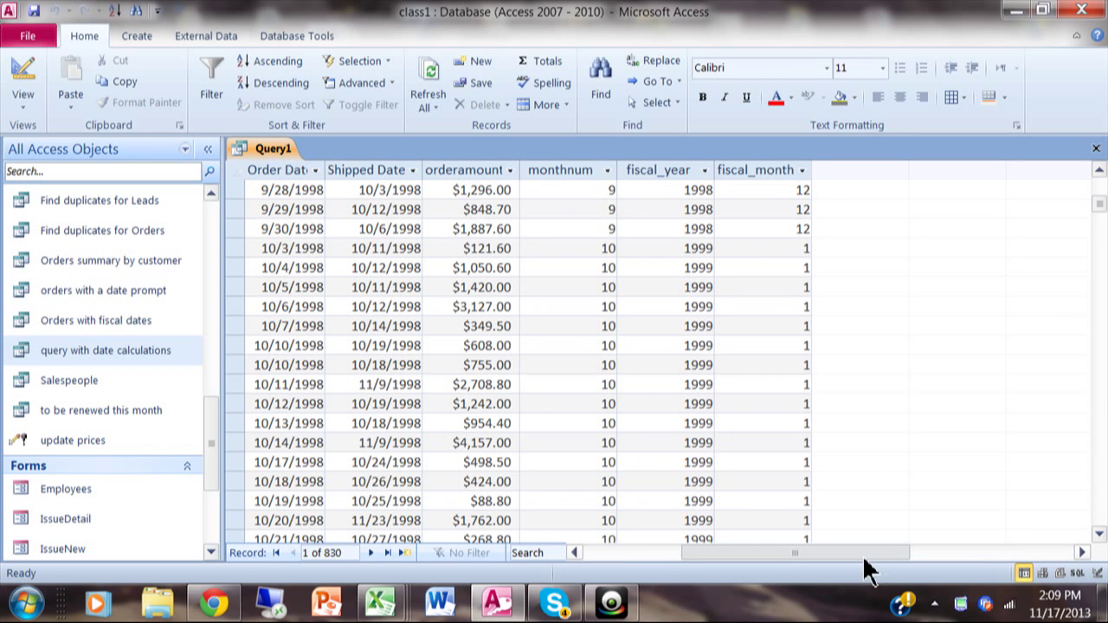
pyautogui.click(1099, 171)
pyautogui.moveTo(1100, 171); pyautogui.dragTo(1100, 170)
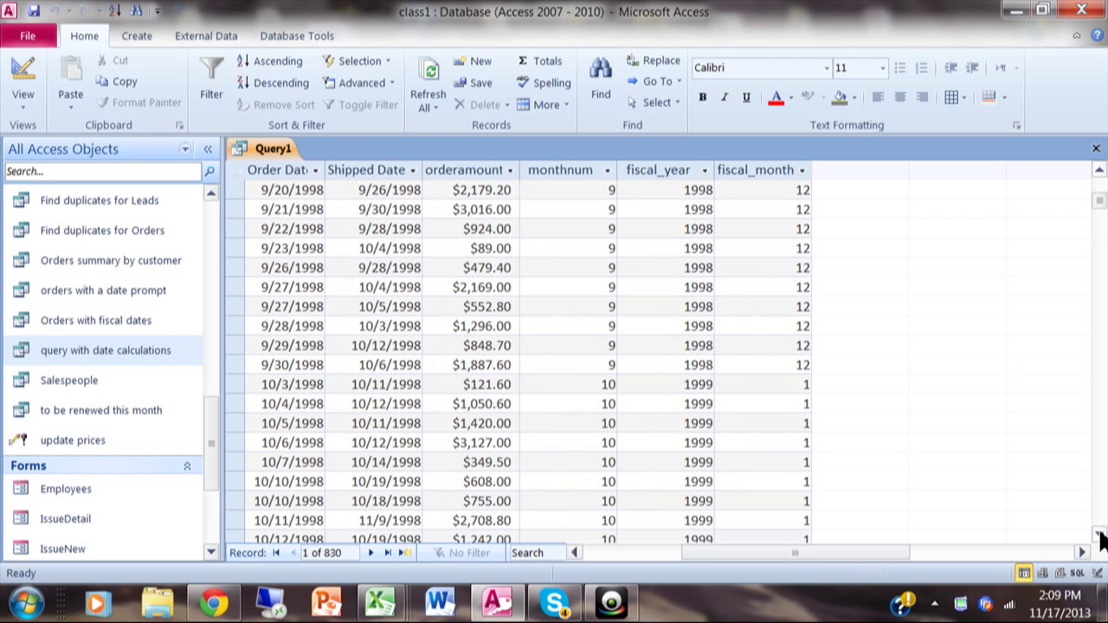
pyautogui.moveTo(1100, 534); pyautogui.dragTo(1099, 537)
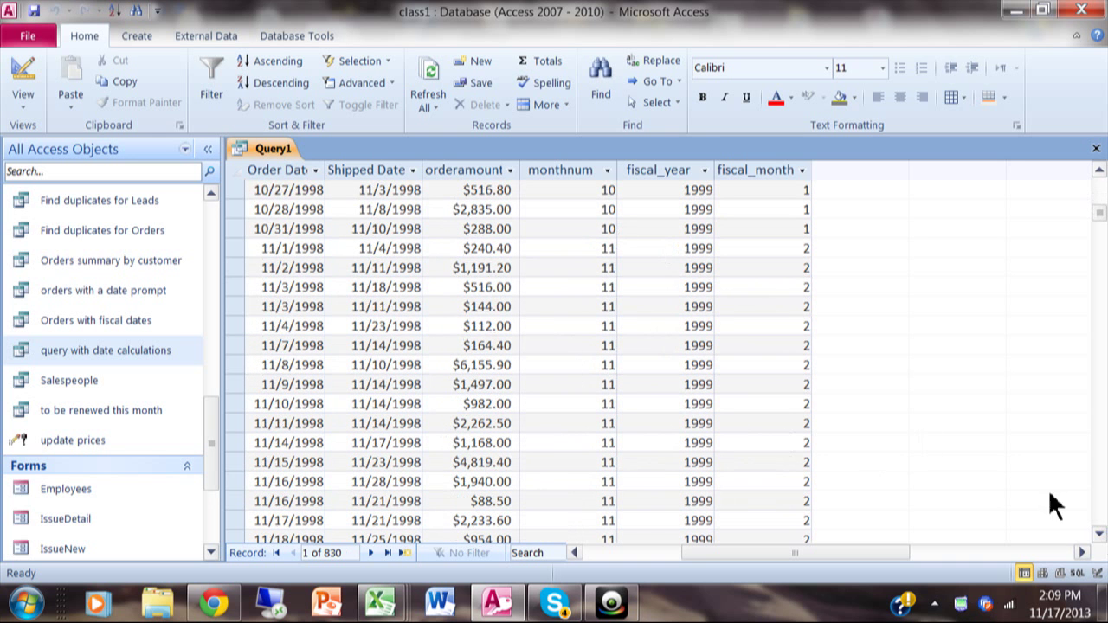
pyautogui.moveTo(1099, 536); pyautogui.dragTo(1099, 537)
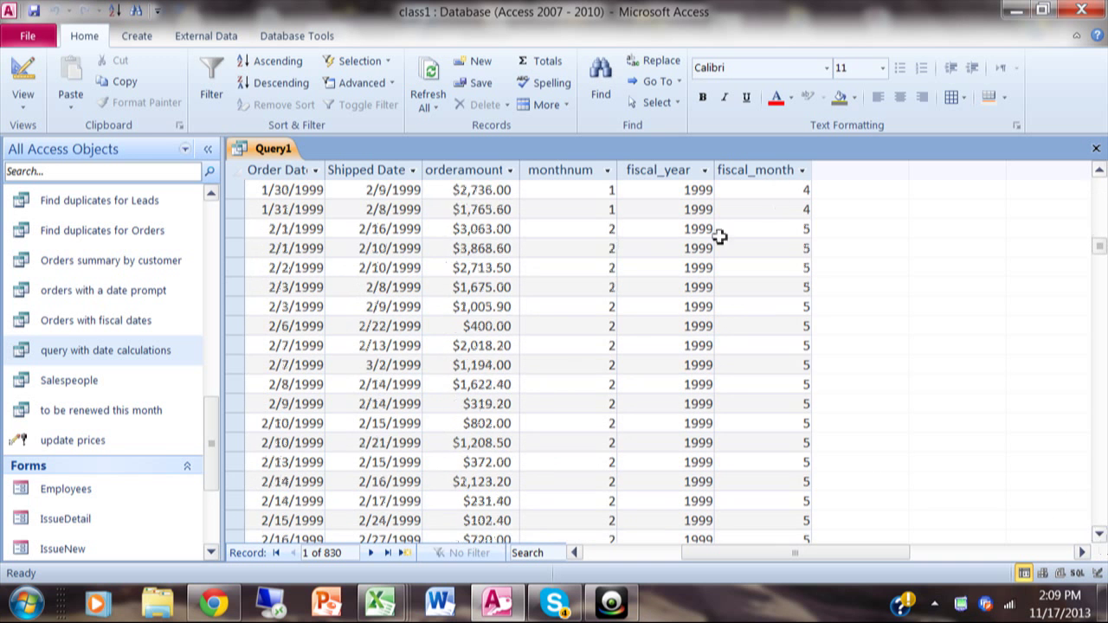
# - Close the new query and save it as "sorted by fiscal year"
pyautogui.click(1096, 148)
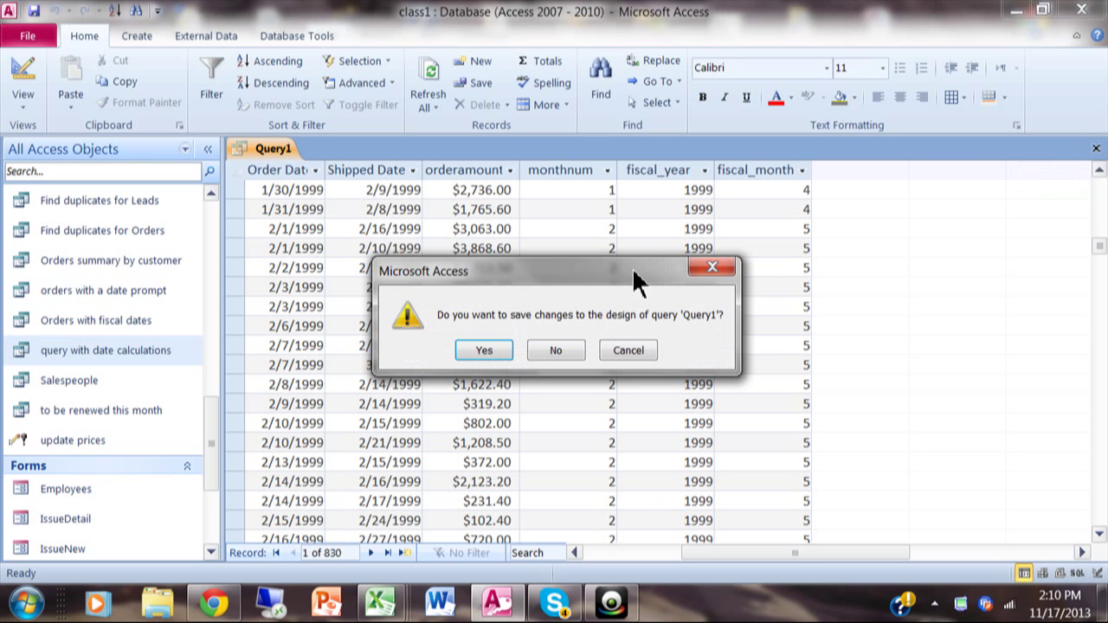
pyautogui.click(484, 352)
pyautogui.write('so')
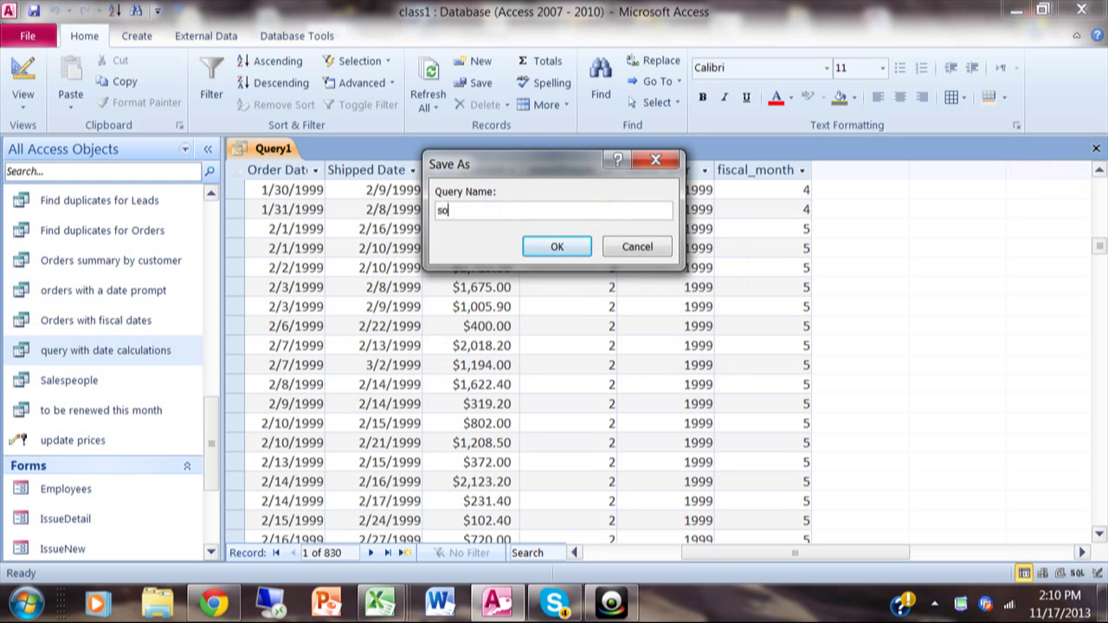
pyautogui.write('rted by fiscal year')
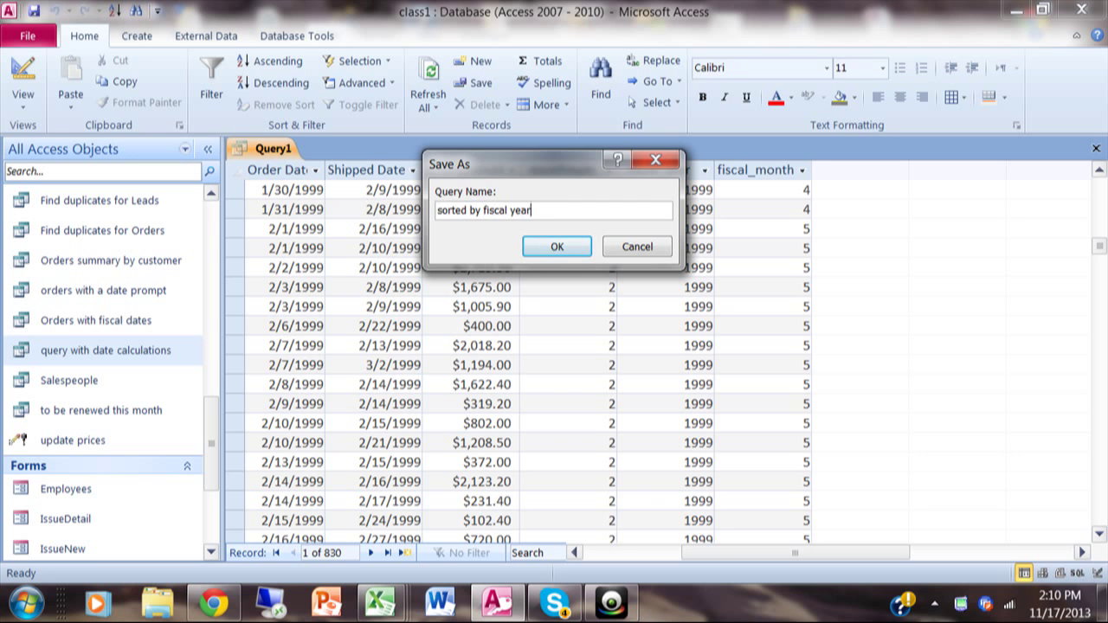
pyautogui.press('Return')
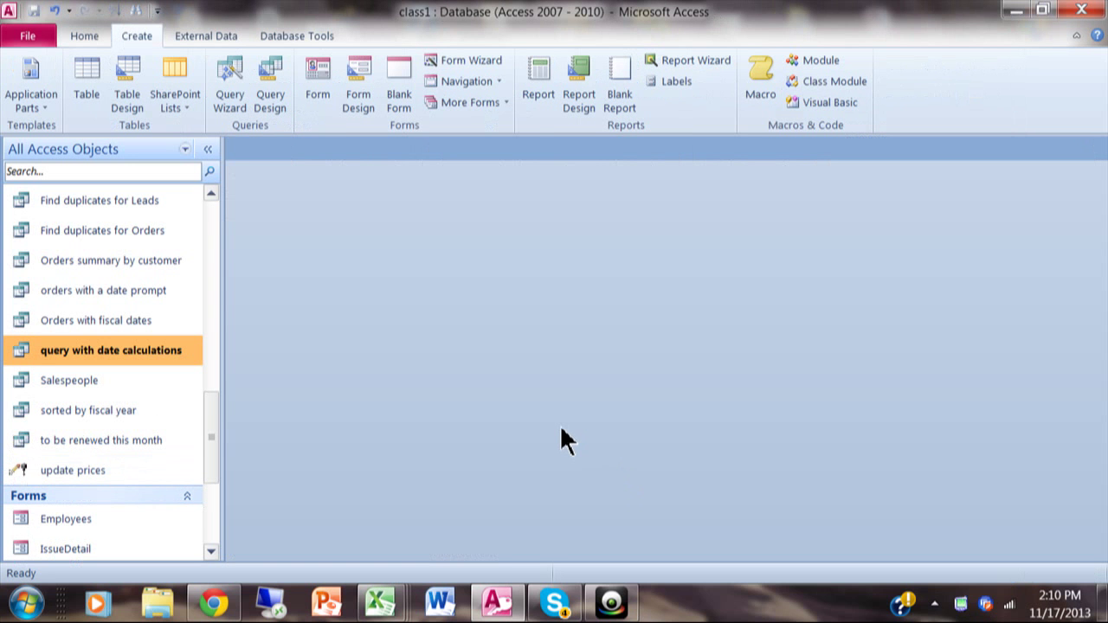